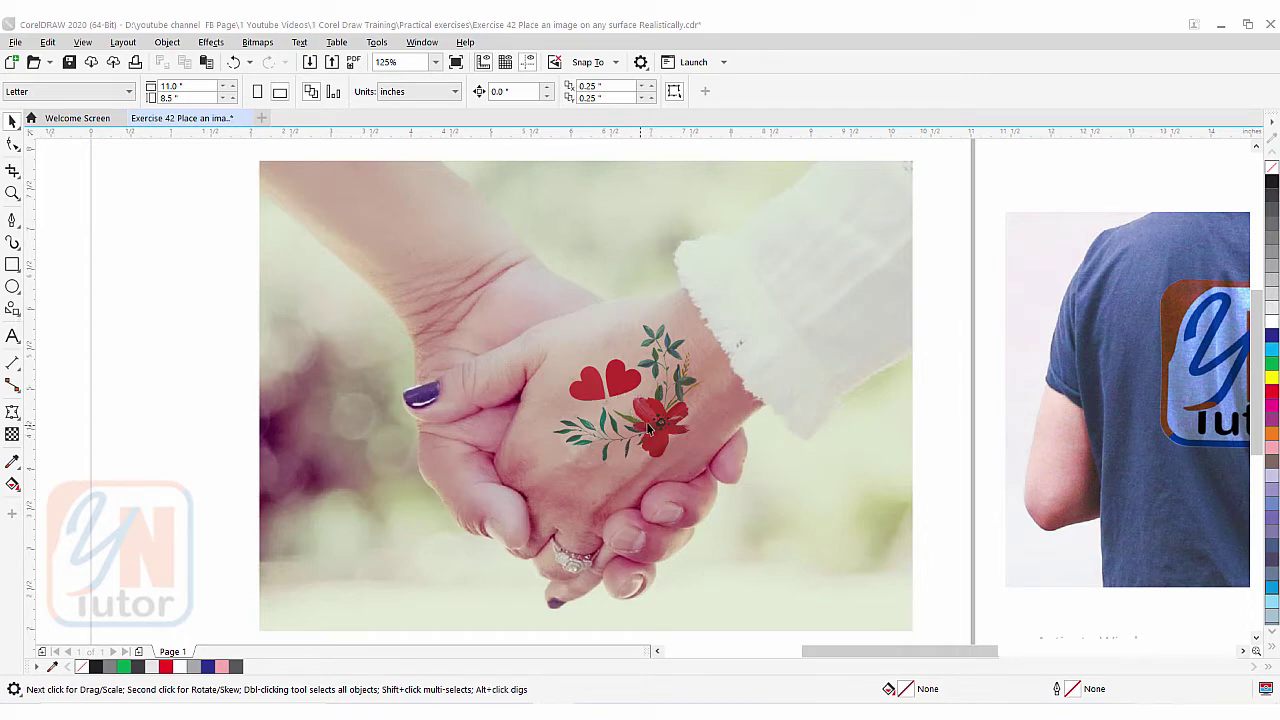
# - Bring the T-shirt image into view below the page
pyautogui.click(1243, 651)
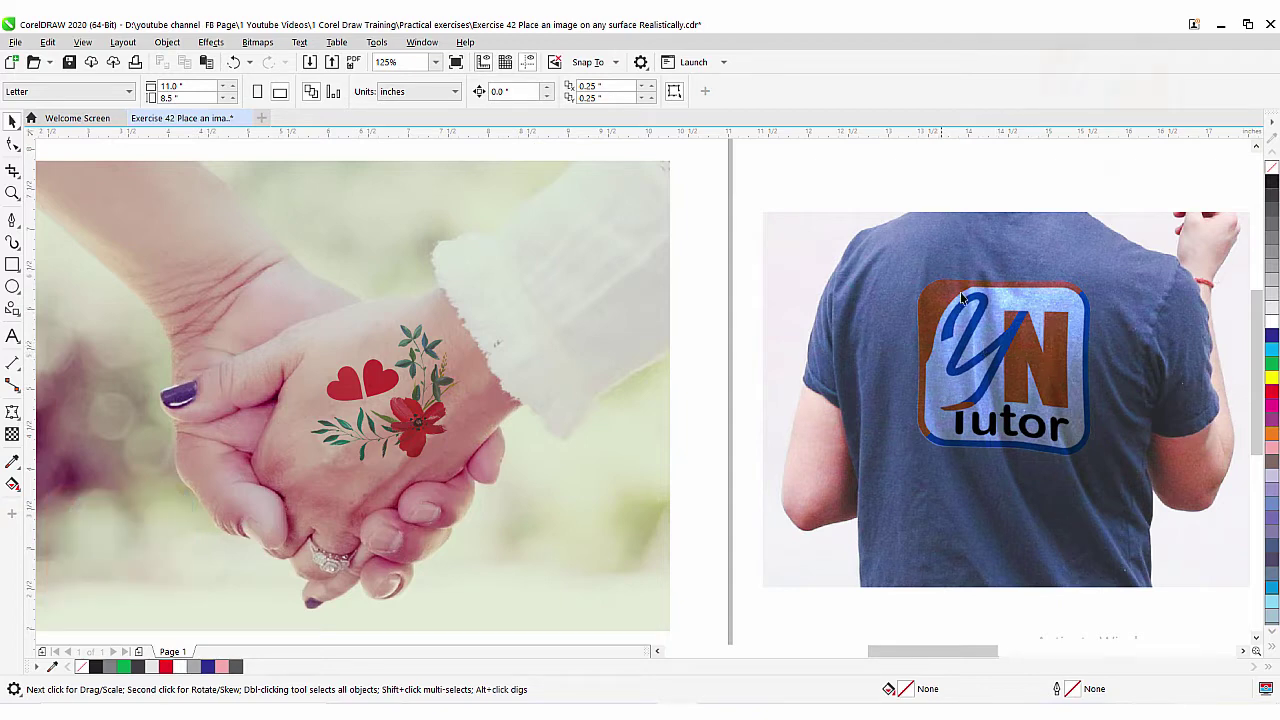
pyautogui.scroll(2, 958, 315)
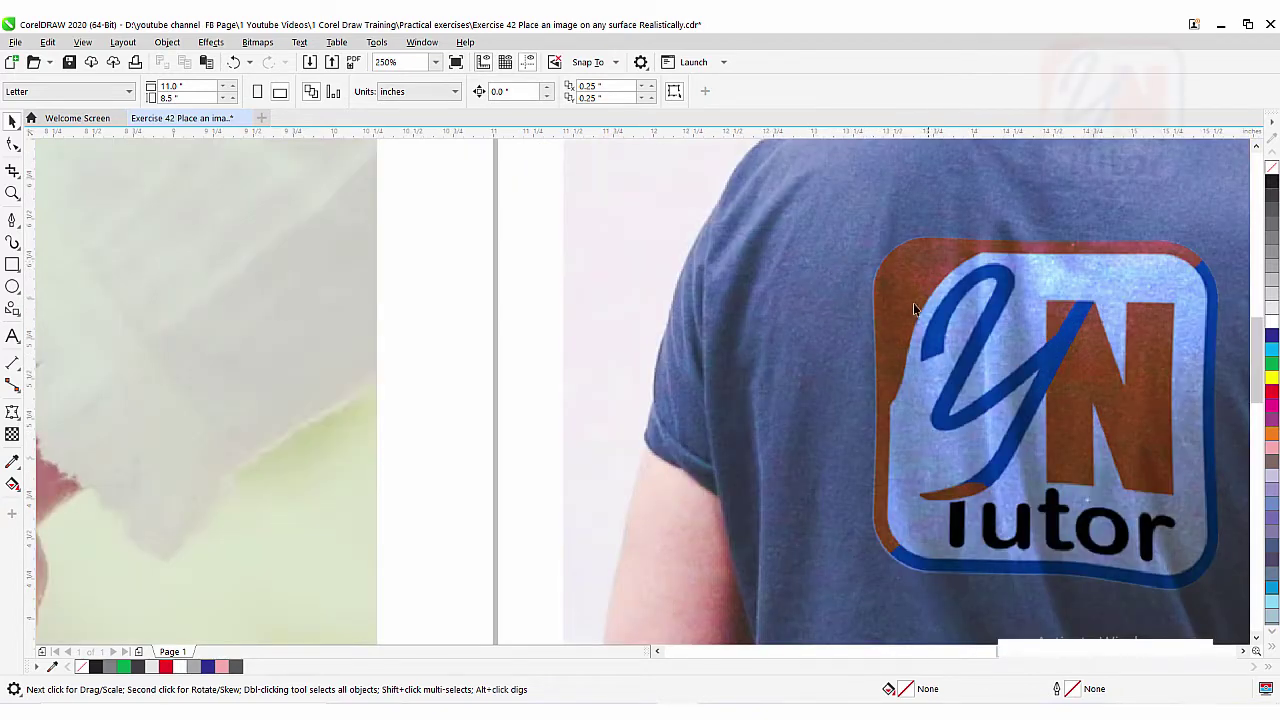
pyautogui.scroll(-2, 915, 345)
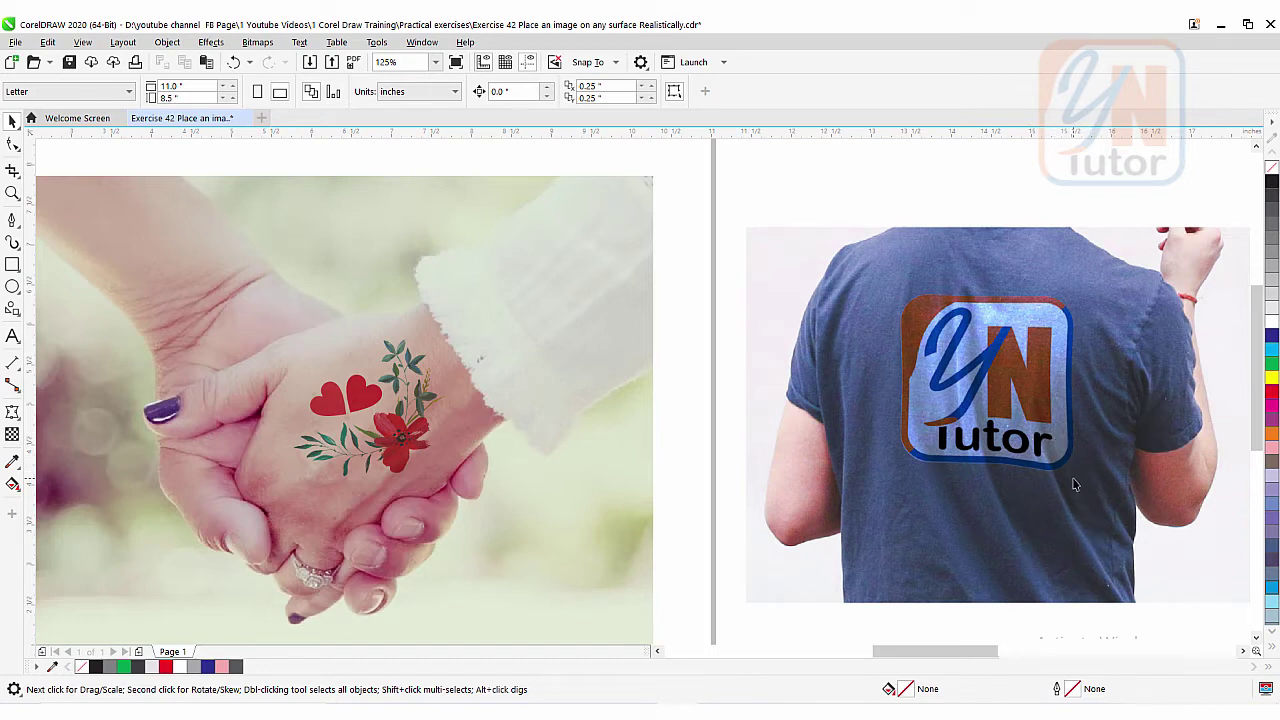
pyautogui.scroll(2, 1051, 455)
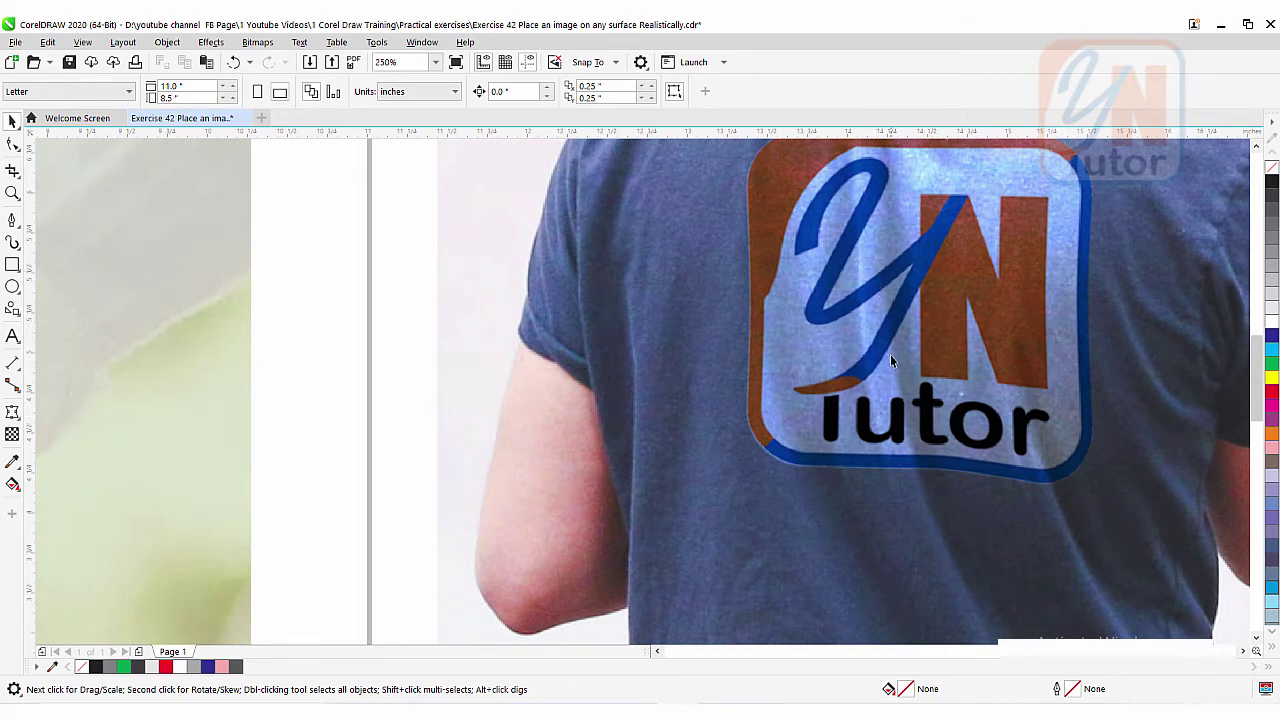
pyautogui.scroll(-3, 892, 361)
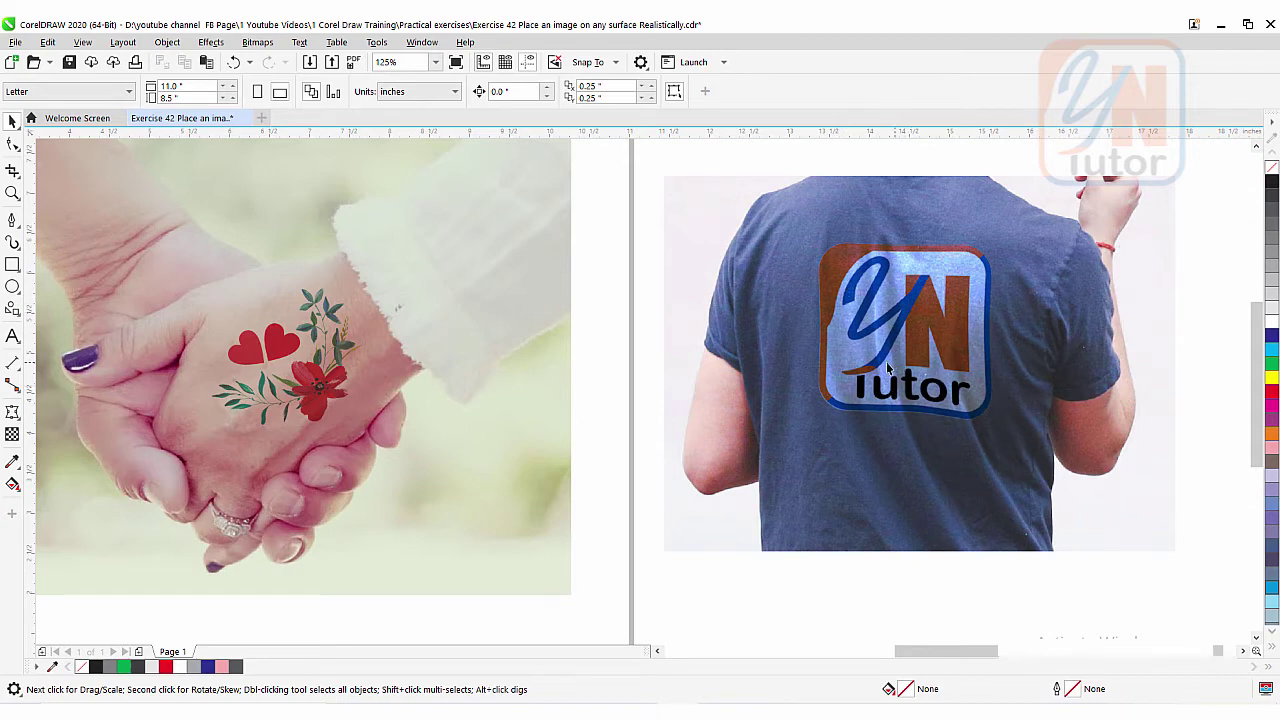
pyautogui.scroll(-2, 888, 368)
# - Select the hands photo and drag it off the page below the T-shirt
pyautogui.moveTo(638, 428); pyautogui.dragTo(746, 506)
pyautogui.moveTo(550, 341); pyautogui.dragTo(926, 576)
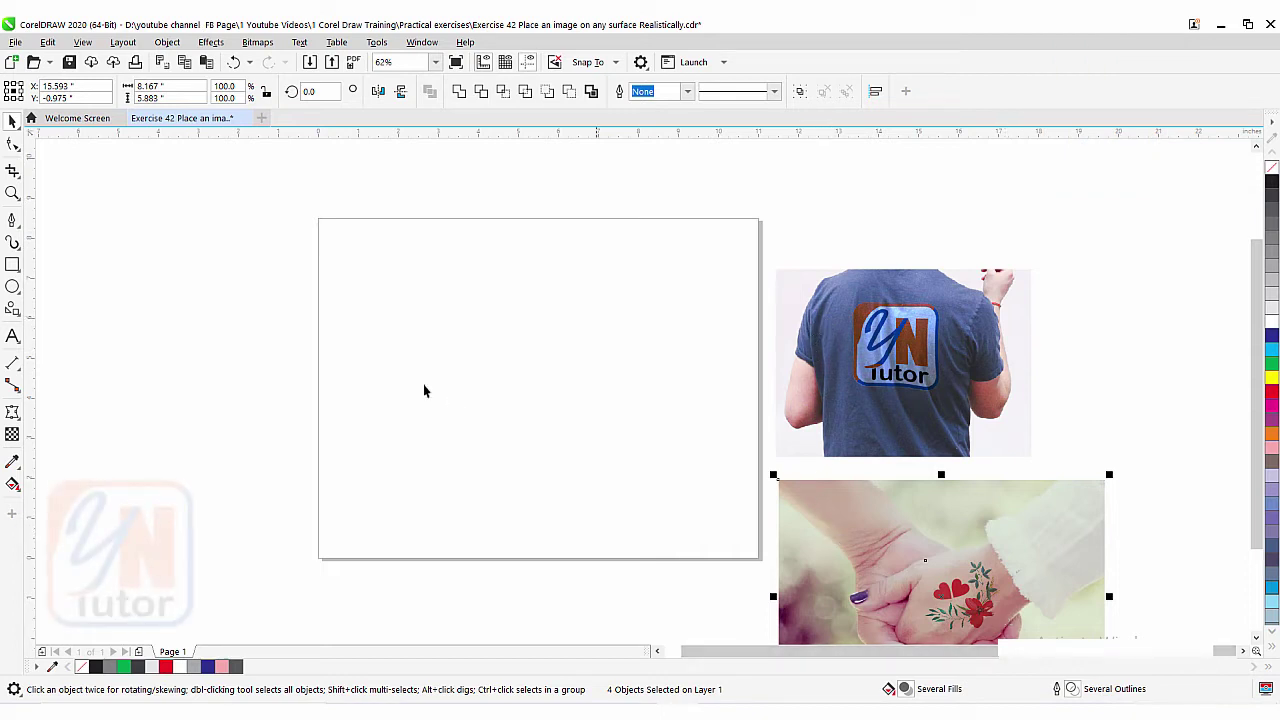
pyautogui.click(15, 42)
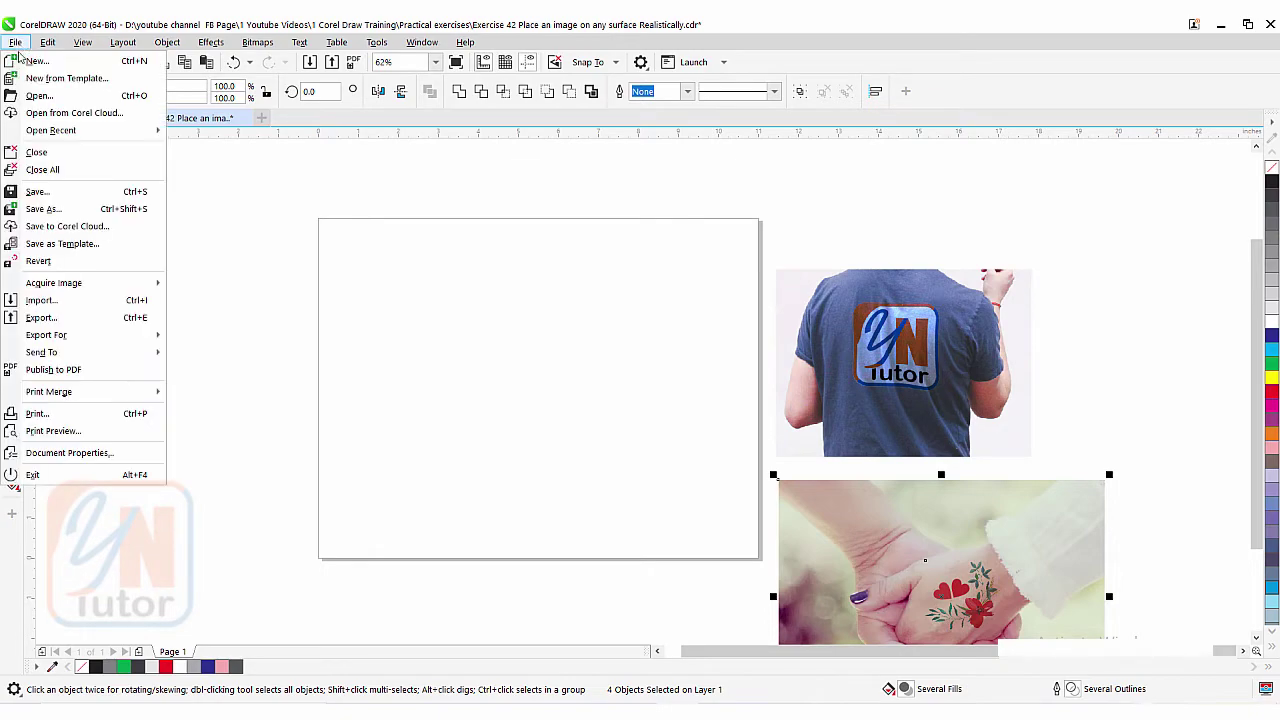
# - Import the hand-painted, Love, T shirt and Yn Tutor Logo1 images in one batch
pyautogui.click(58, 304)
pyautogui.moveTo(462, 126); pyautogui.dragTo(589, 112)
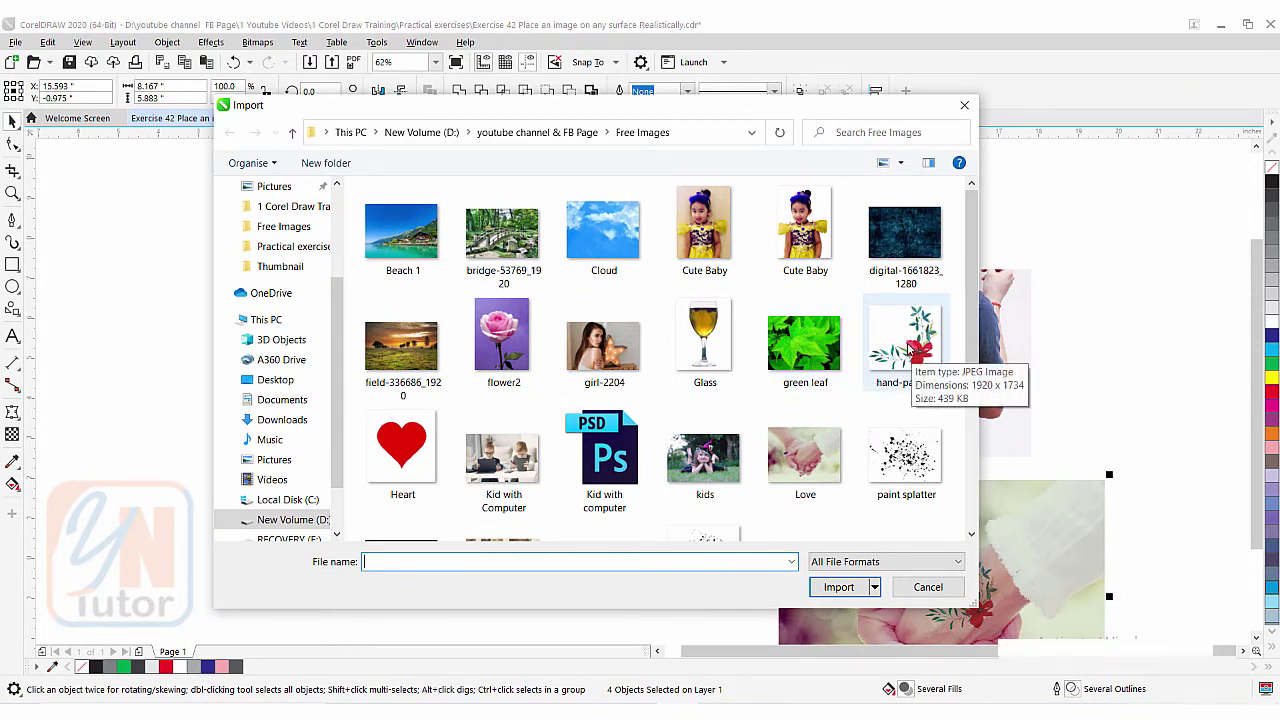
pyautogui.click(910, 350)
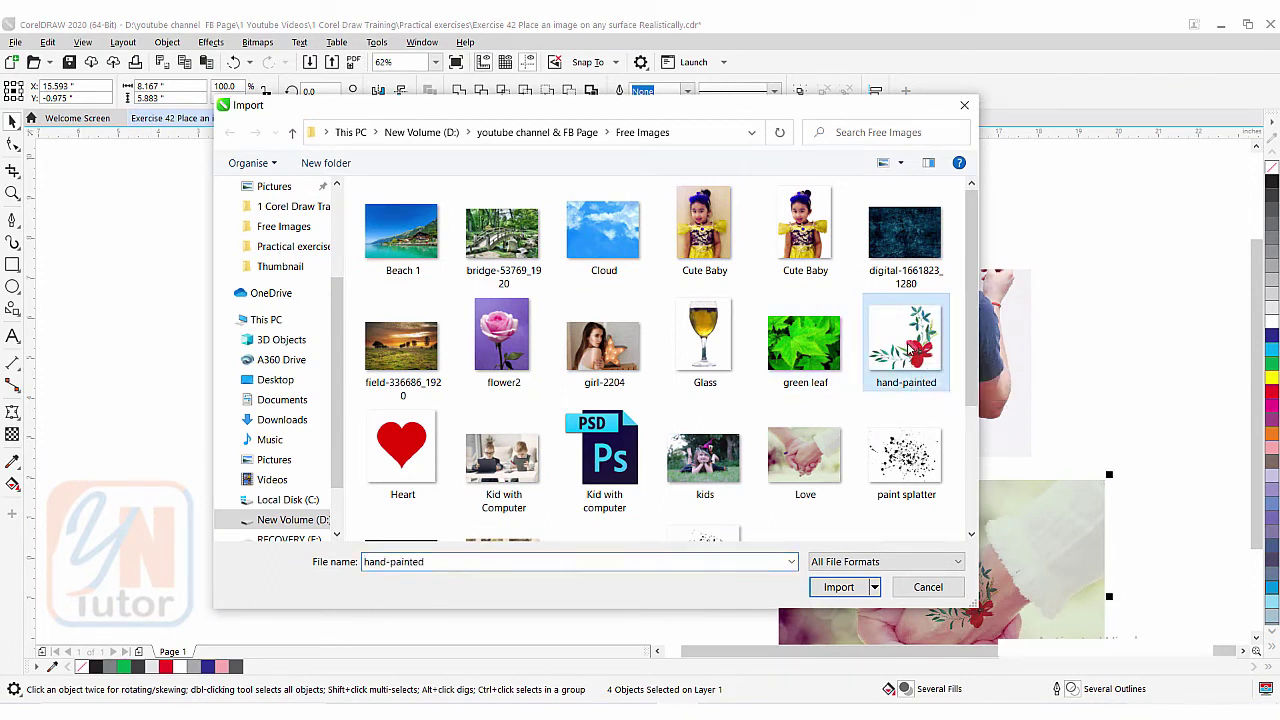
pyautogui.keyDown('ctrl'); pyautogui.click(805, 460); pyautogui.keyUp('ctrl')
pyautogui.scroll(-2, 897, 412)
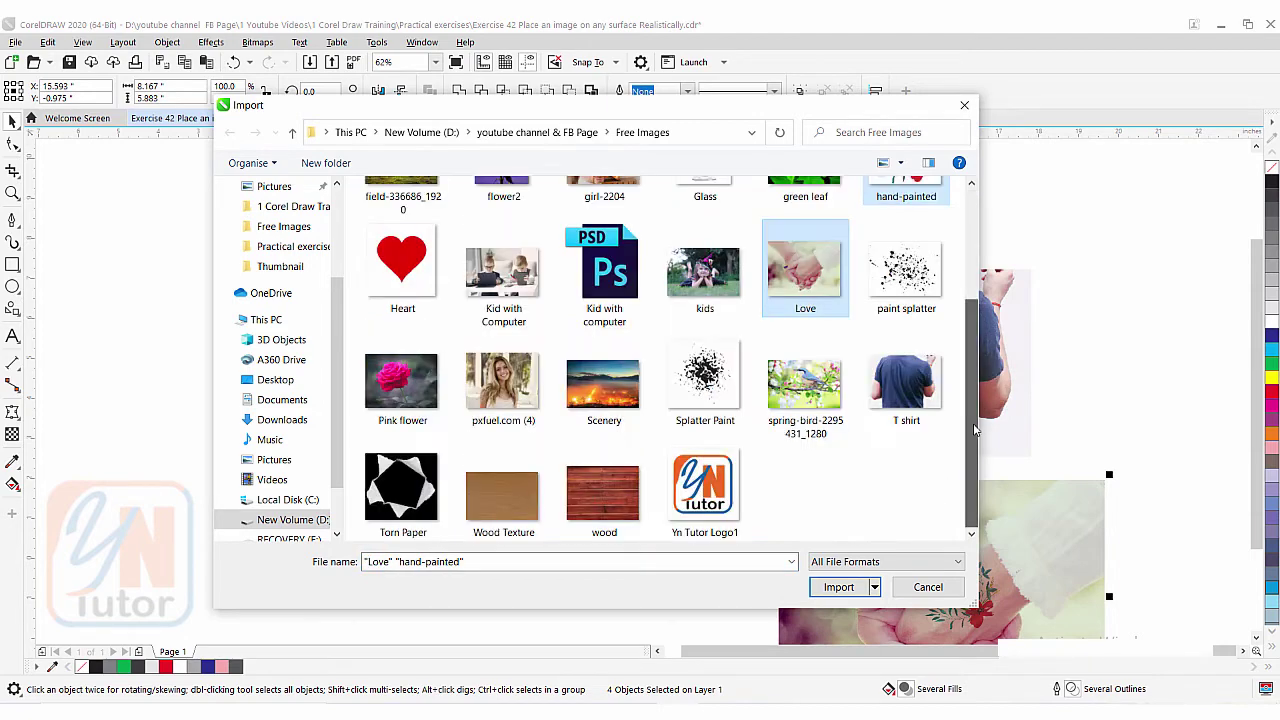
pyautogui.keyDown('ctrl'); pyautogui.click(900, 405); pyautogui.keyUp('ctrl')
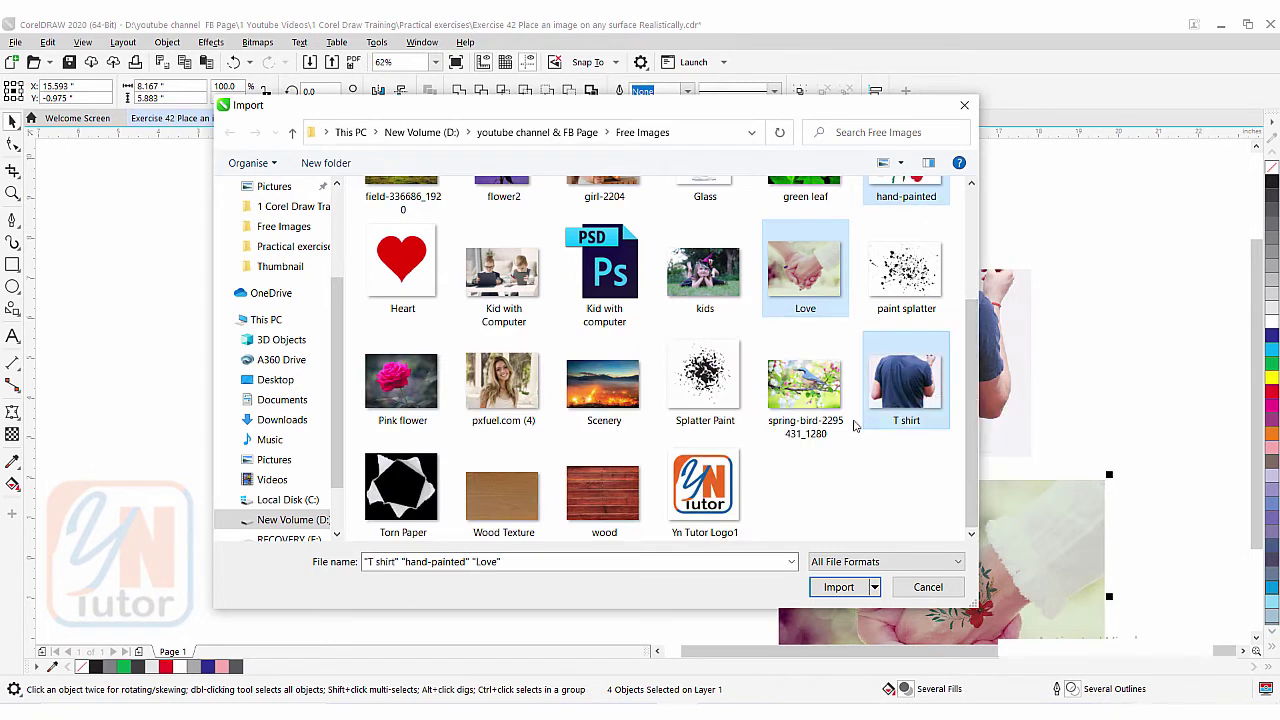
pyautogui.keyDown('ctrl'); pyautogui.click(704, 478); pyautogui.keyUp('ctrl')
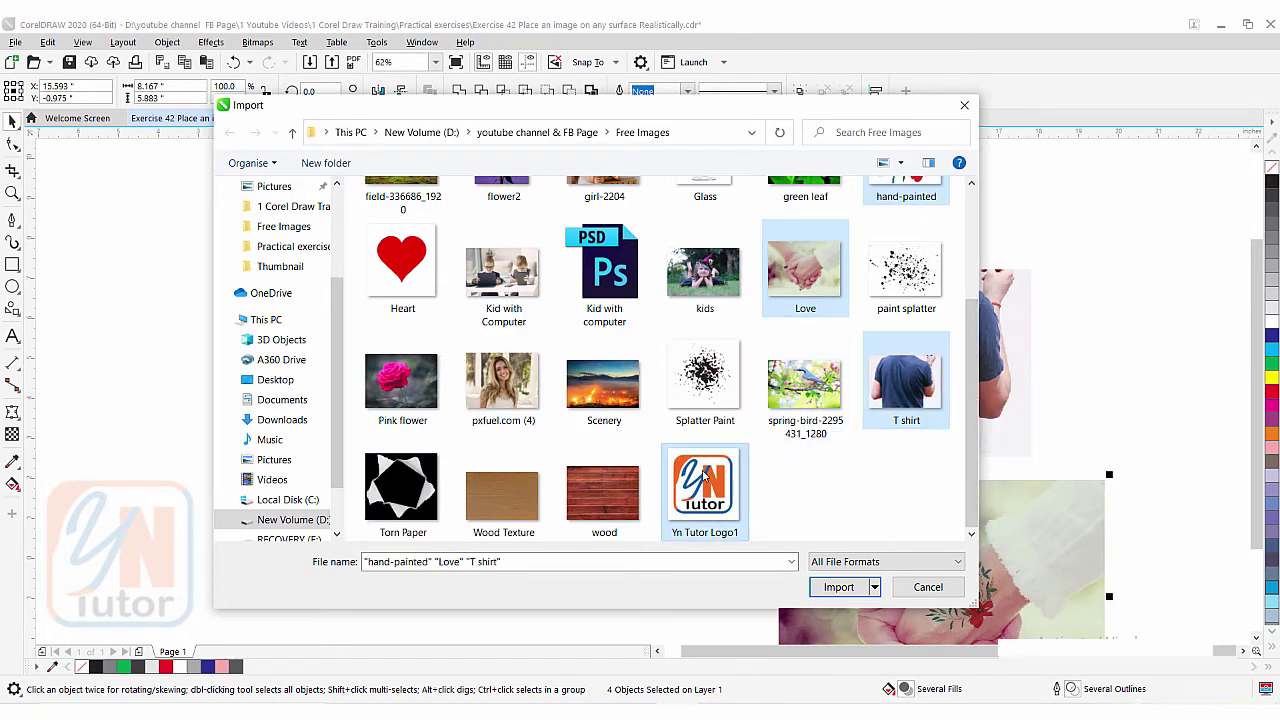
pyautogui.click(835, 587)
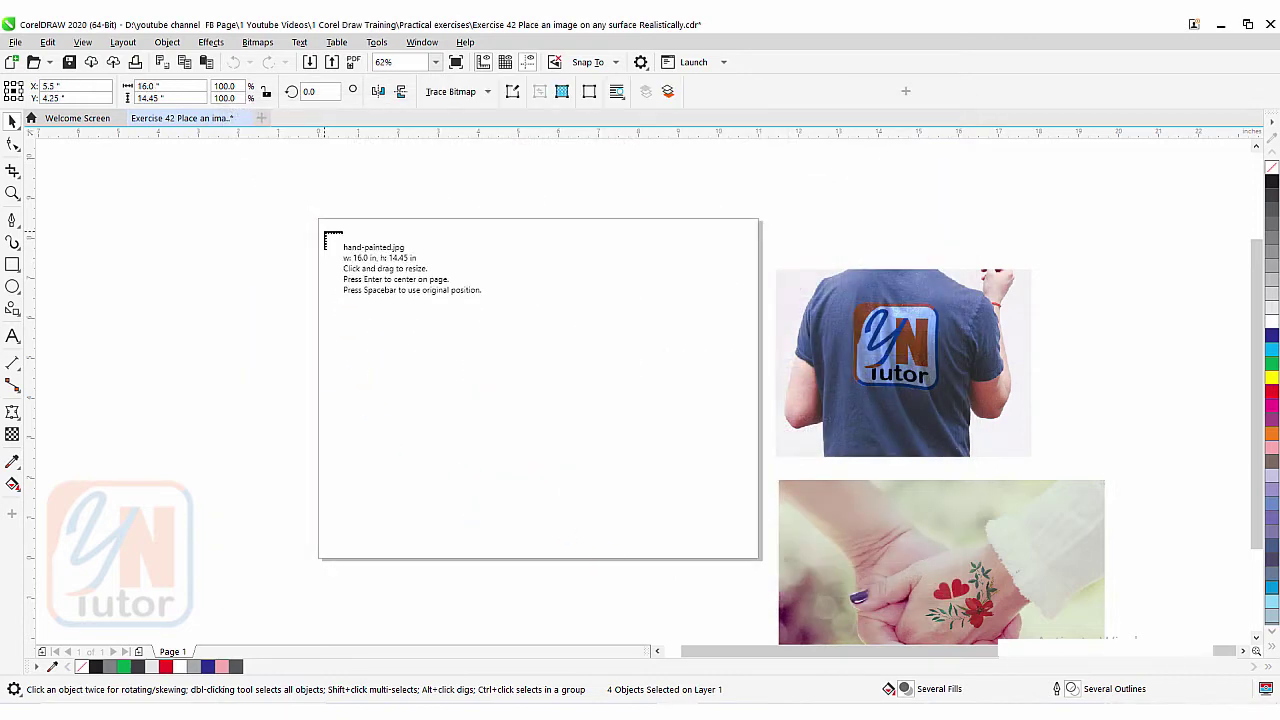
pyautogui.click(324, 231)
# - Place the flower (6.865 x 6.2 in), Love, T shirt and logo images, moving Love lower
pyautogui.moveTo(498, 408); pyautogui.dragTo(660, 490)
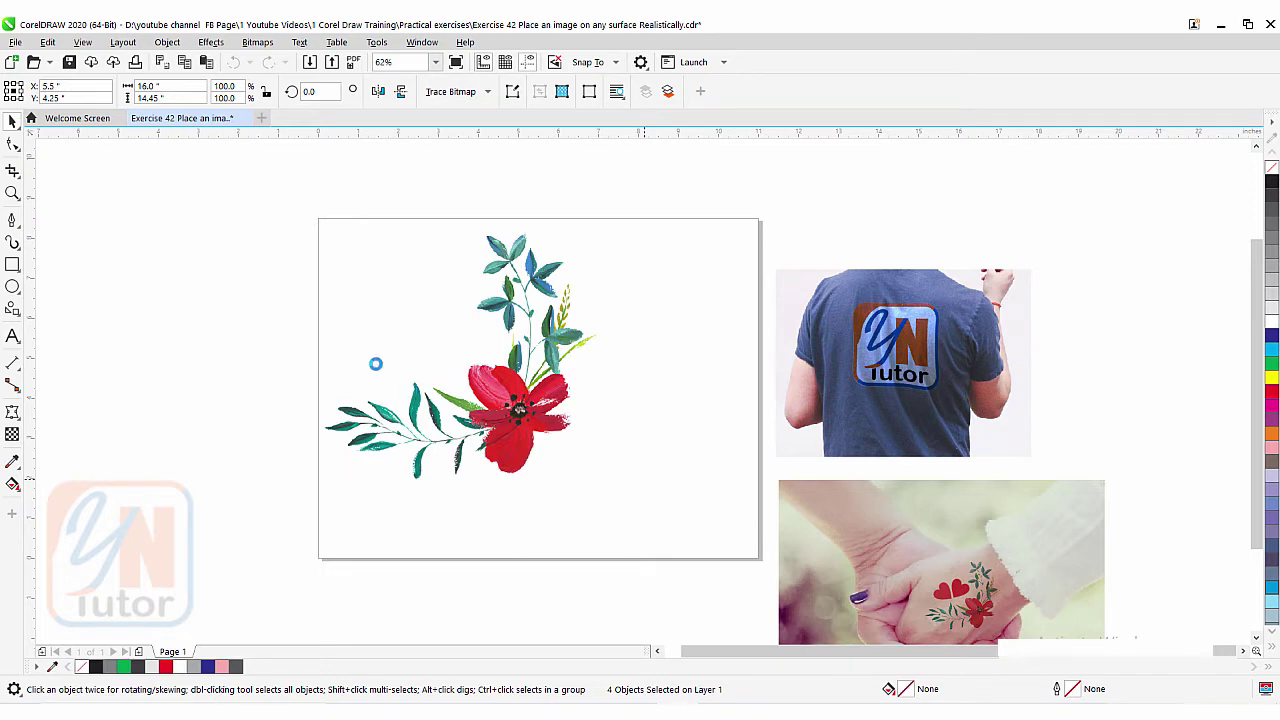
pyautogui.moveTo(227, 243); pyautogui.dragTo(586, 574)
pyautogui.moveTo(163, 298); pyautogui.dragTo(457, 528)
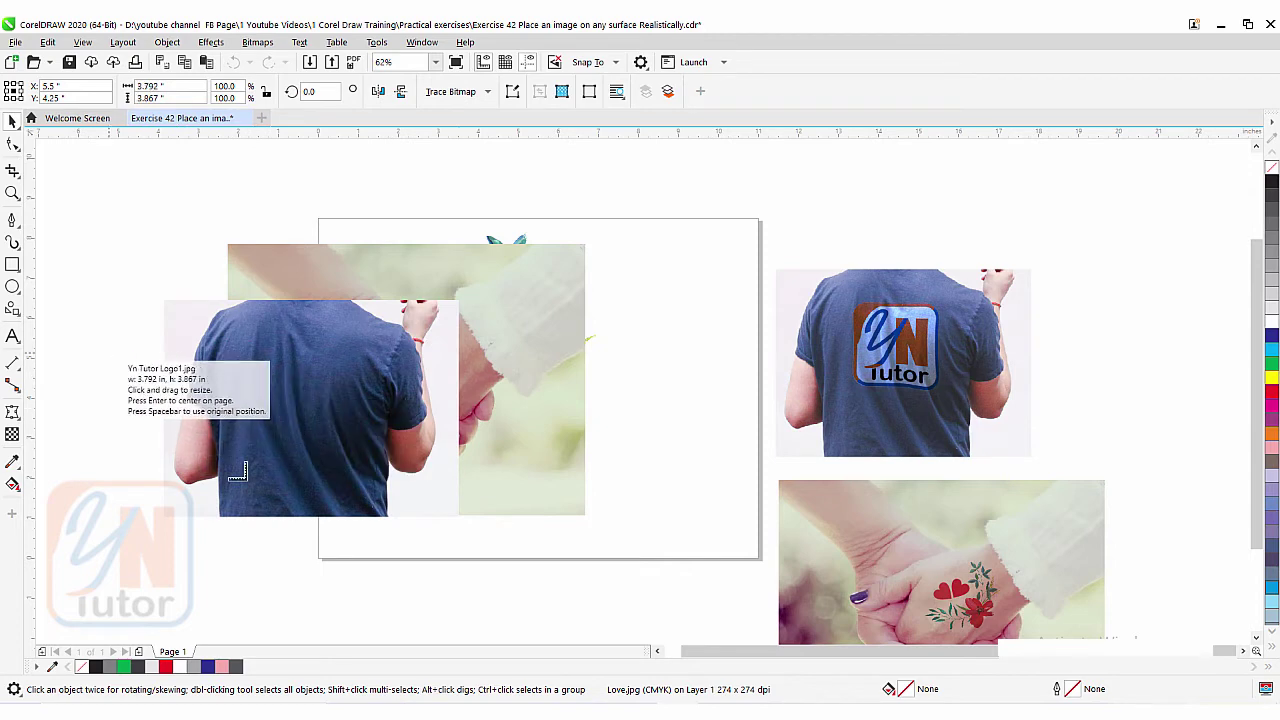
pyautogui.moveTo(110, 354); pyautogui.dragTo(265, 494)
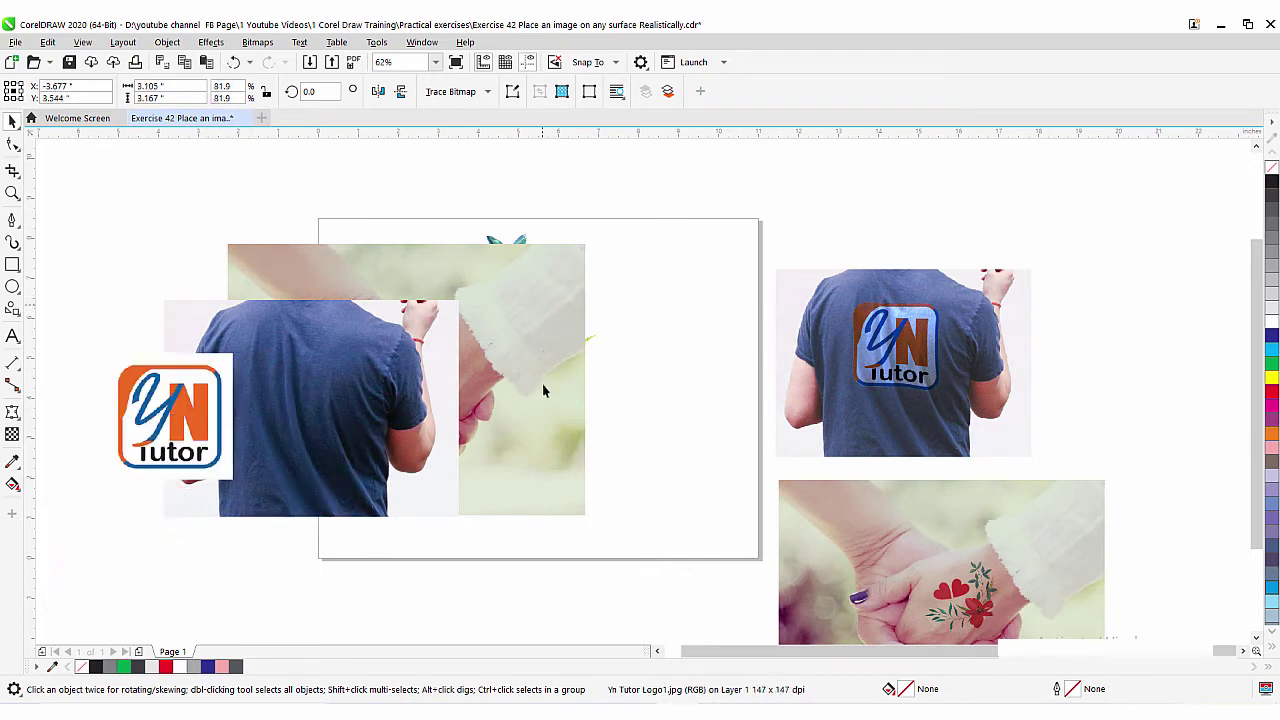
pyautogui.moveTo(542, 384); pyautogui.dragTo(548, 413)
pyautogui.press('Escape')
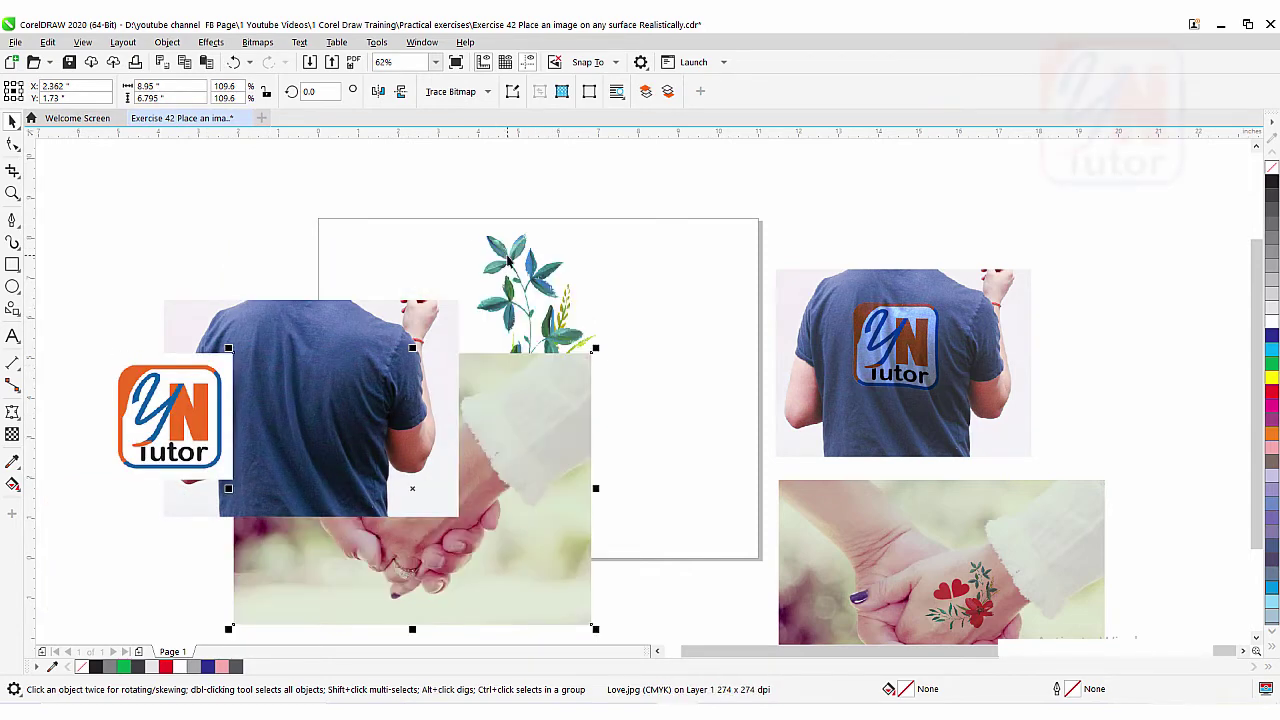
# - Select the hand-painted flower image and bring up the Object > Order commands
pyautogui.click(502, 254)
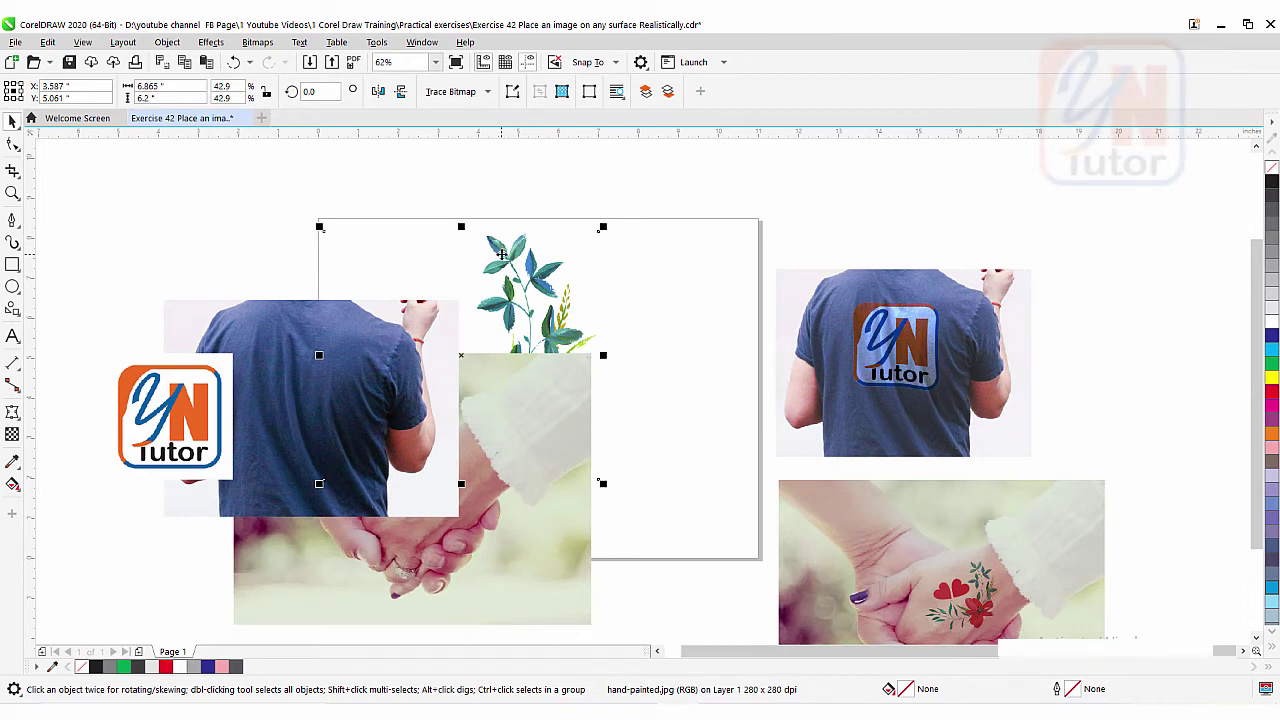
pyautogui.click(167, 42)
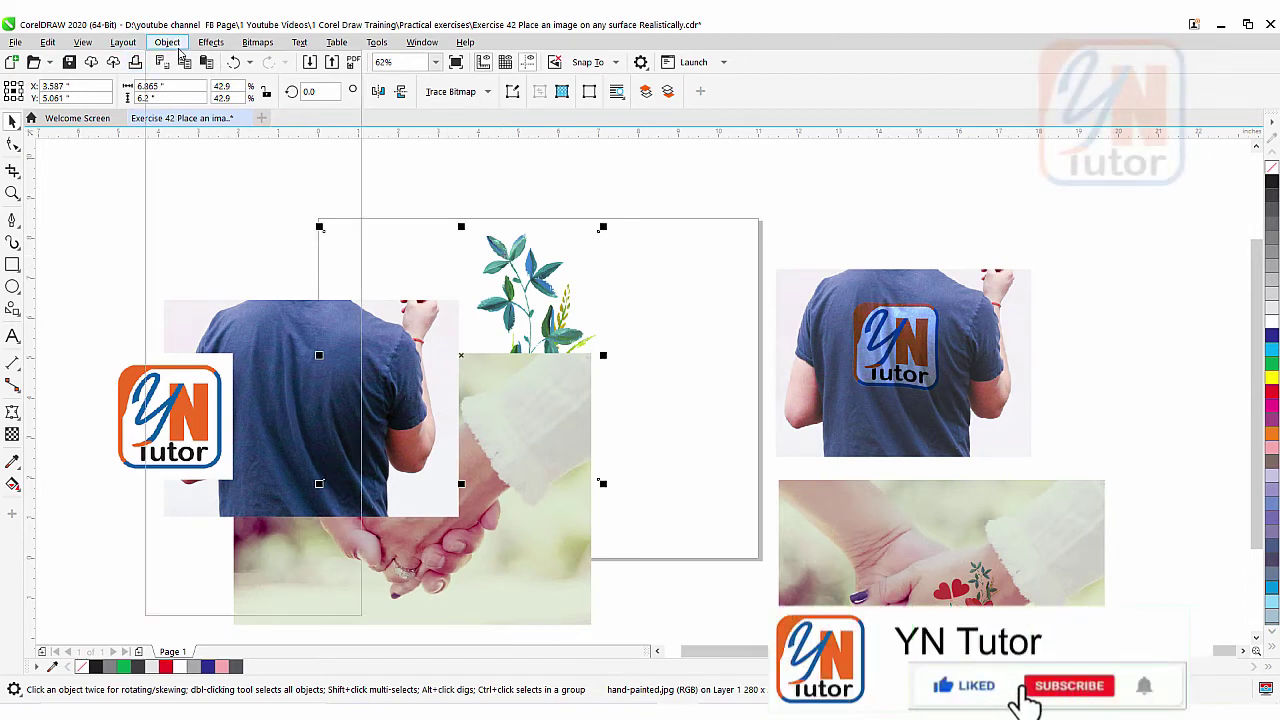
pyautogui.moveTo(200, 288)
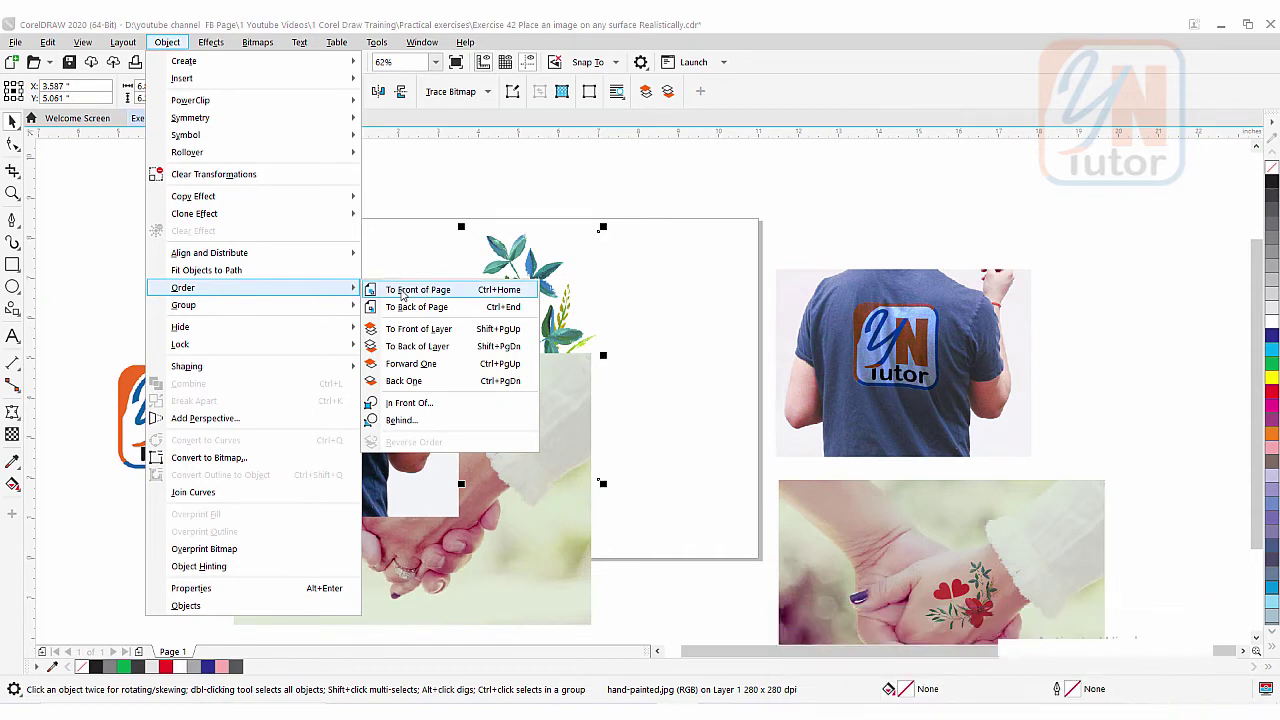
# - Bring the flower to the front, halve it, and move the hands photo onto the page
pyautogui.click(473, 292)
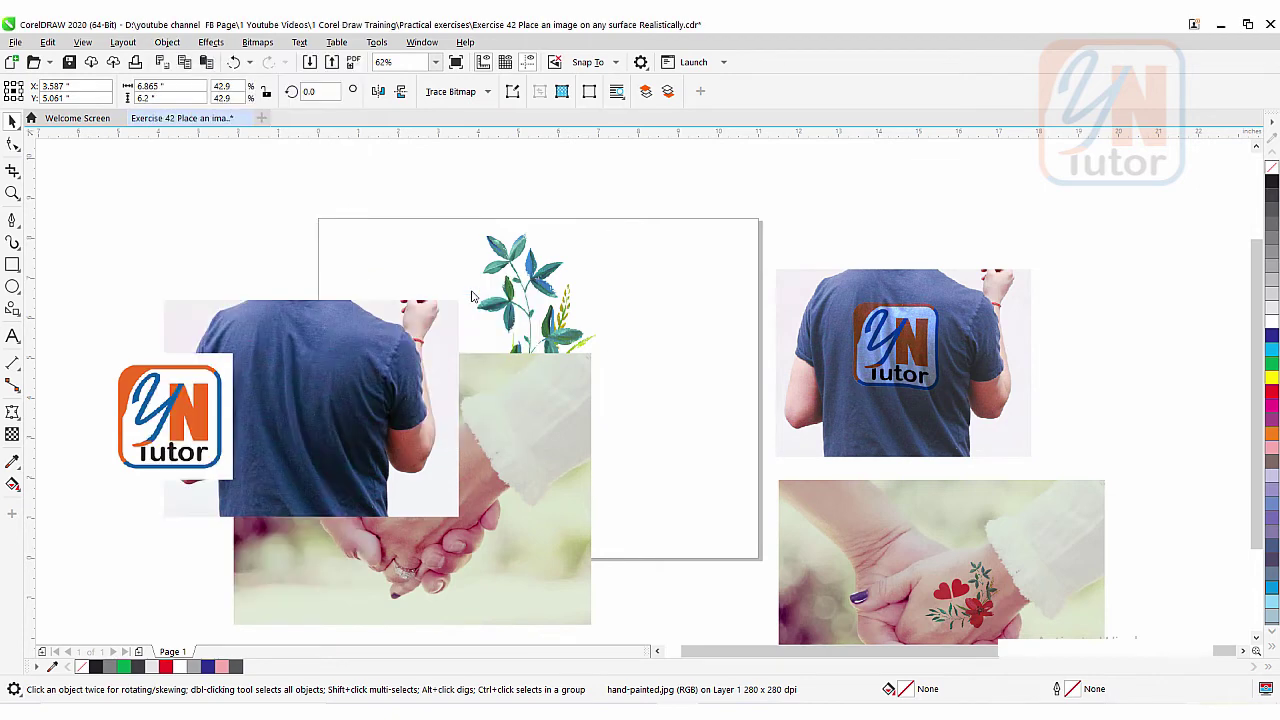
pyautogui.moveTo(604, 227)
pyautogui.mouseDown()
pyautogui.moveTo(543, 282)
pyautogui.moveTo(463, 303)
pyautogui.moveTo(453, 320)
pyautogui.mouseUp()
pyautogui.click(558, 420)
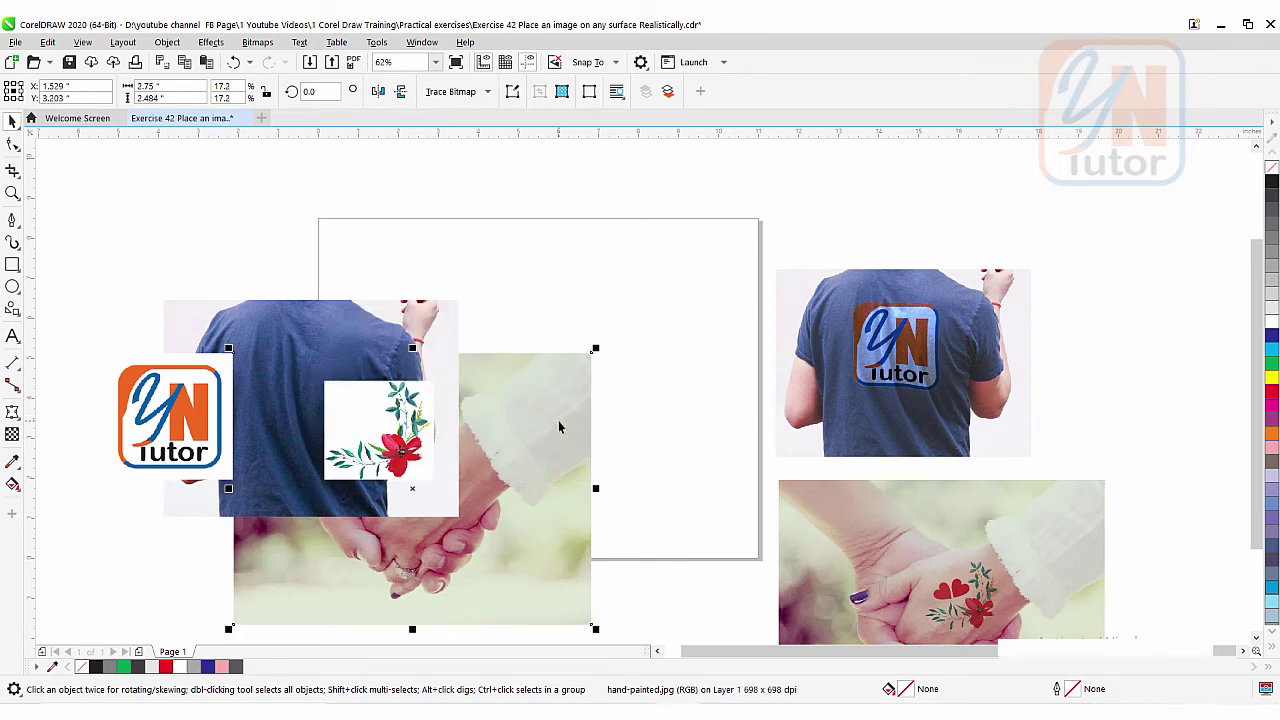
pyautogui.moveTo(557, 408); pyautogui.dragTo(672, 307)
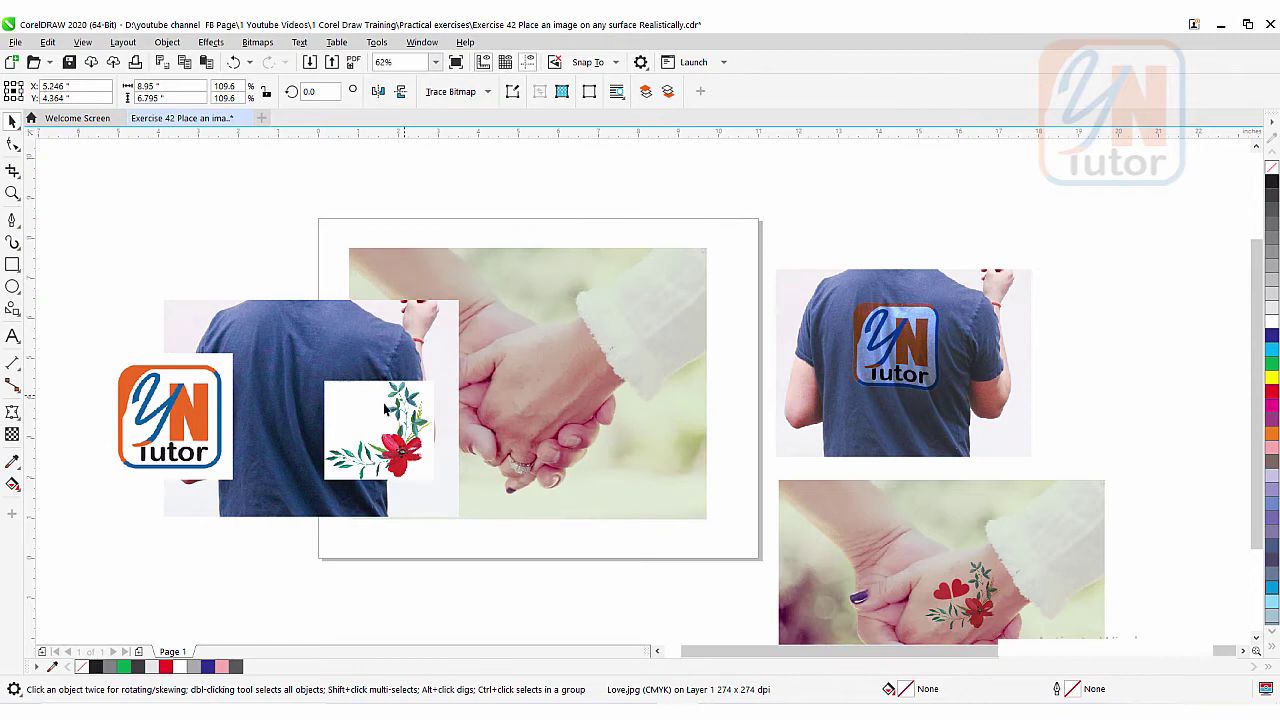
pyautogui.moveTo(384, 408)
pyautogui.mouseDown()
pyautogui.moveTo(522, 272)
pyautogui.moveTo(536, 236)
pyautogui.mouseUp()
# - Move the Yn Tutor logo and T-shirt photo left together
pyautogui.press('Tab')
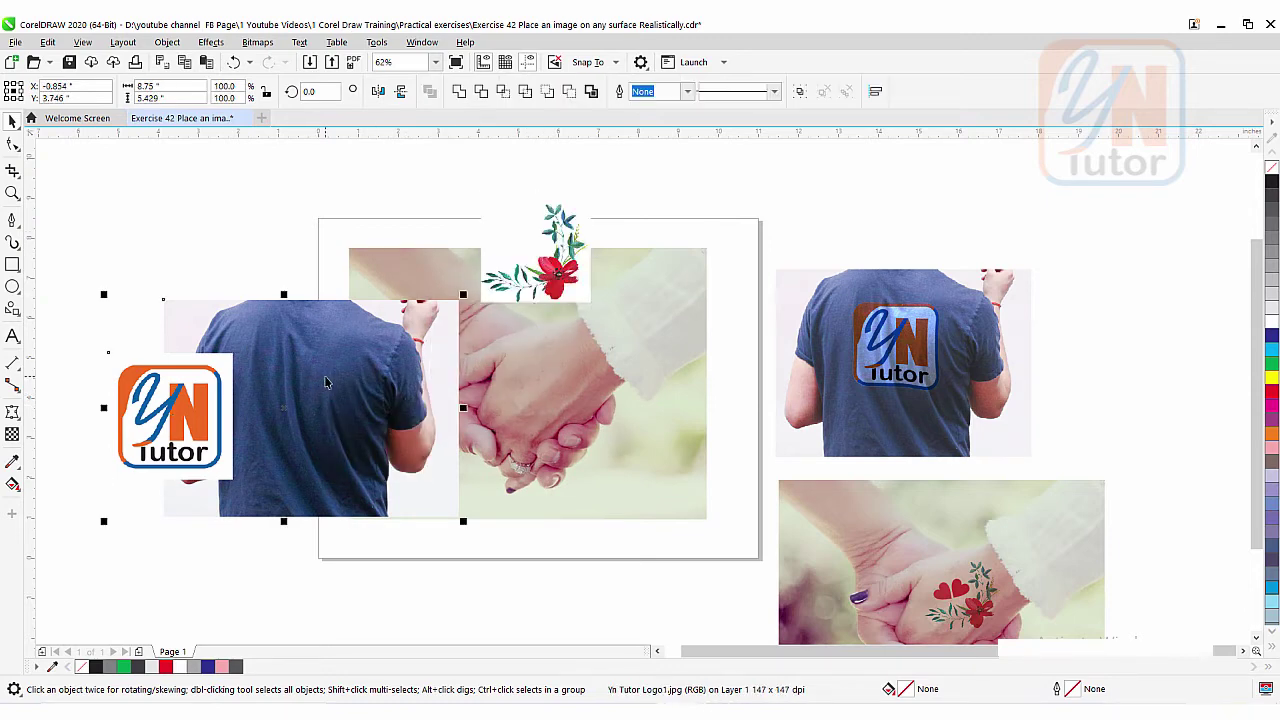
pyautogui.keyDown('shift'); pyautogui.click(325, 382); pyautogui.keyUp('shift')
pyautogui.moveTo(325, 382); pyautogui.dragTo(188, 340)
# - Shrink the flower to 1.833 x 1.656 in and position it on the back of the hand
pyautogui.click(559, 272)
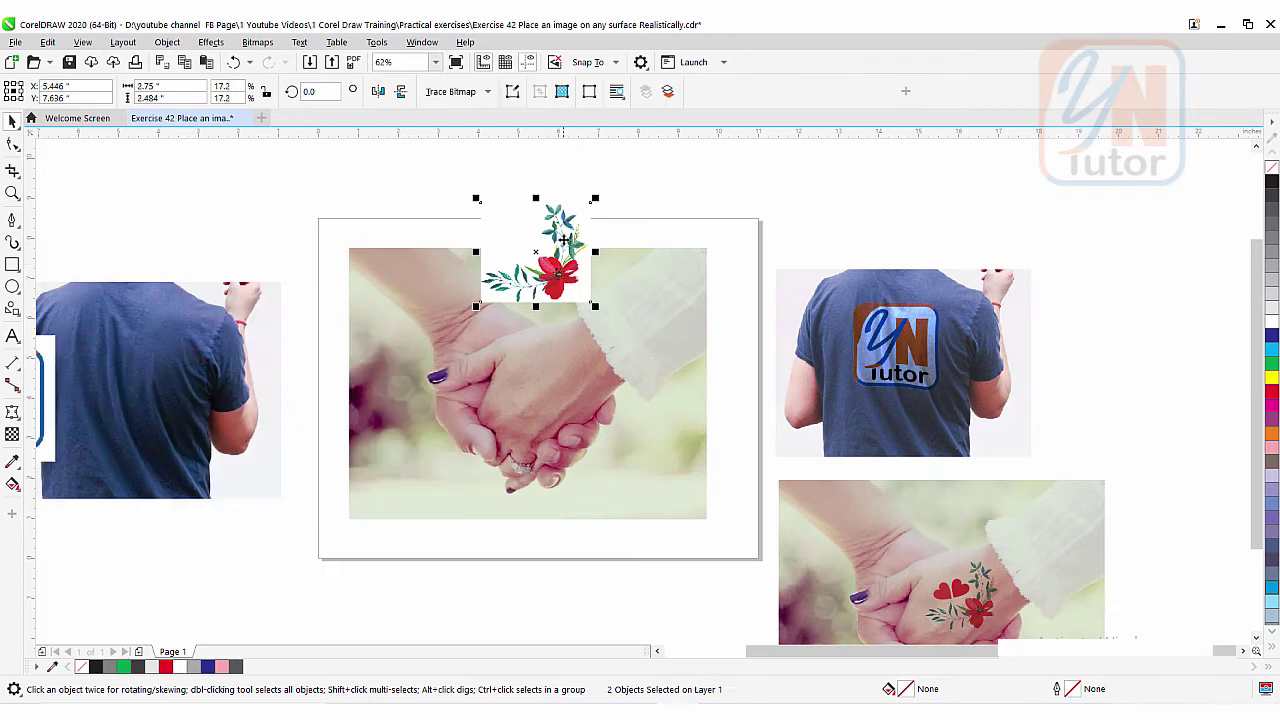
pyautogui.moveTo(559, 272); pyautogui.dragTo(433, 289)
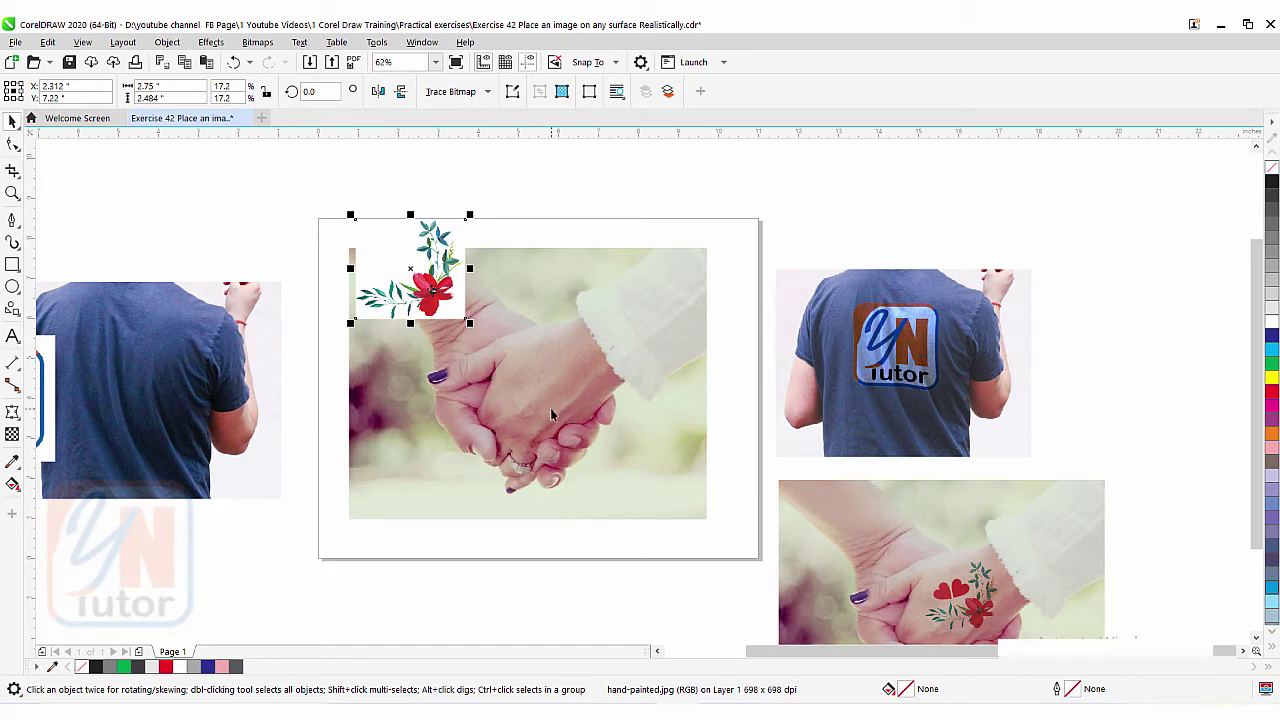
pyautogui.moveTo(350, 323); pyautogui.dragTo(387, 289)
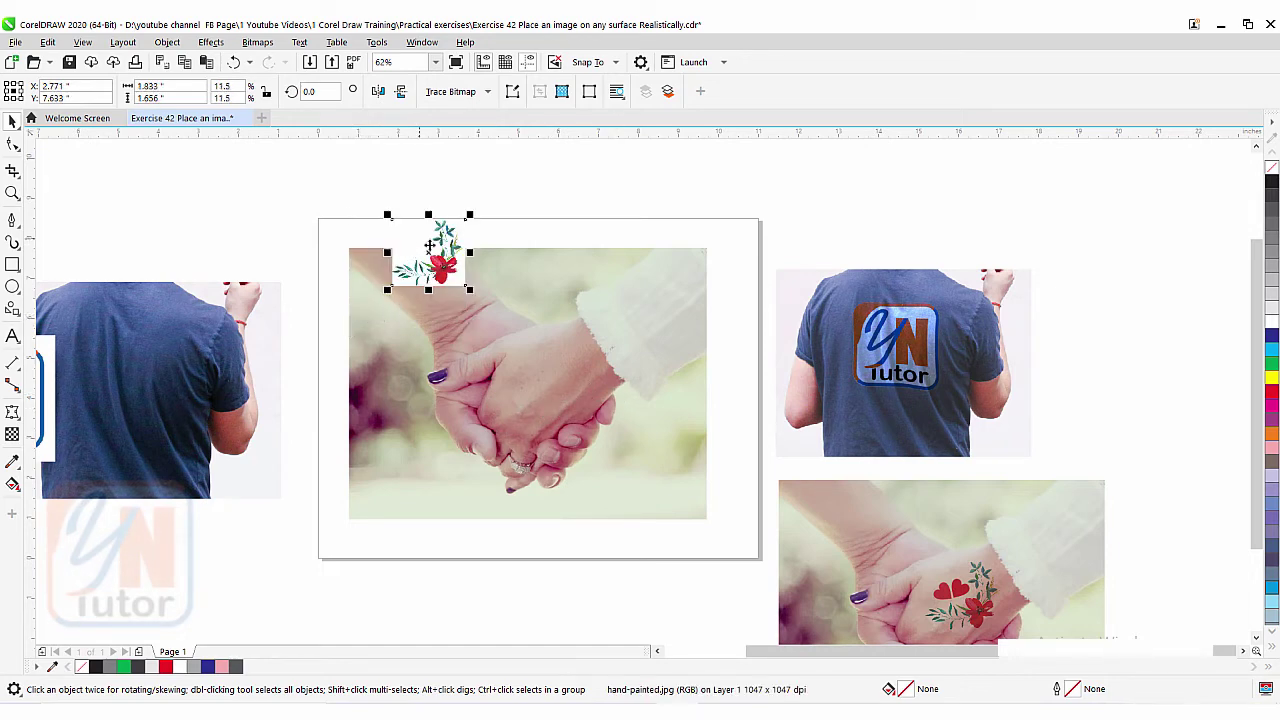
pyautogui.moveTo(430, 245); pyautogui.dragTo(543, 368)
pyautogui.scroll(1, 543, 368)
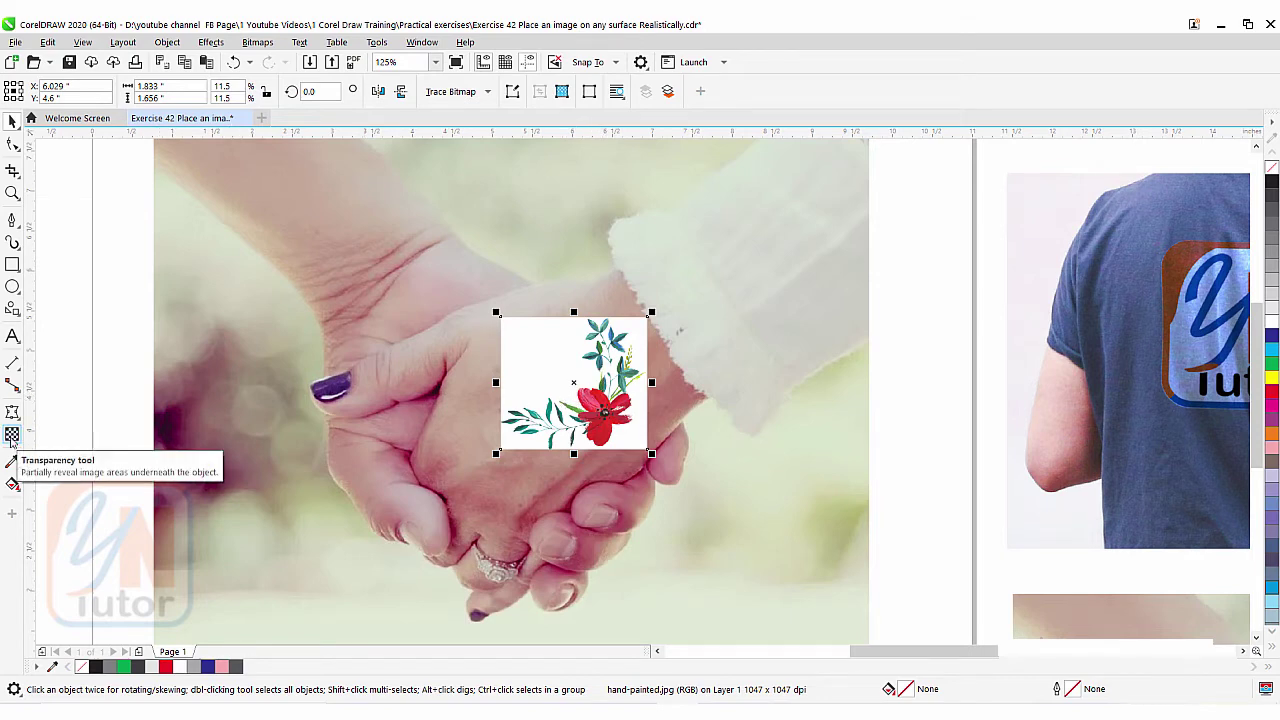
# - Give the flower Multiply transparency at 19 so its white background disappears
pyautogui.click(12, 436)
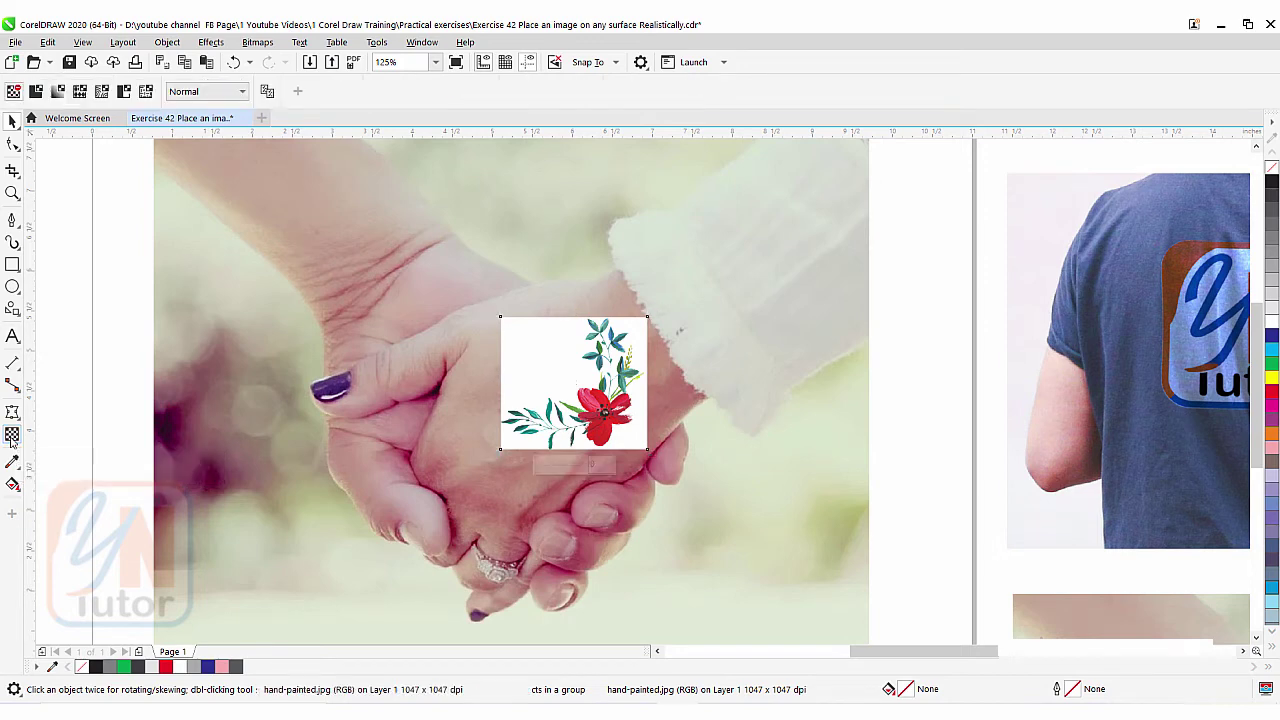
pyautogui.click(234, 92)
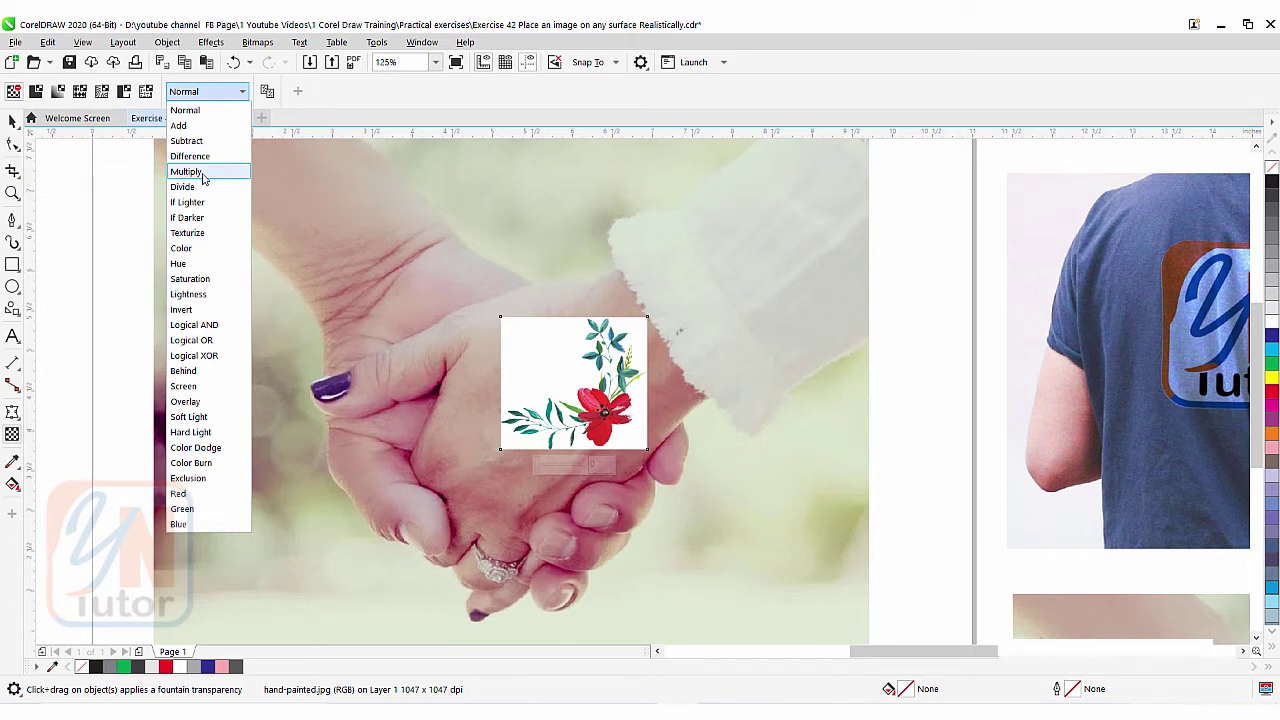
pyautogui.click(203, 172)
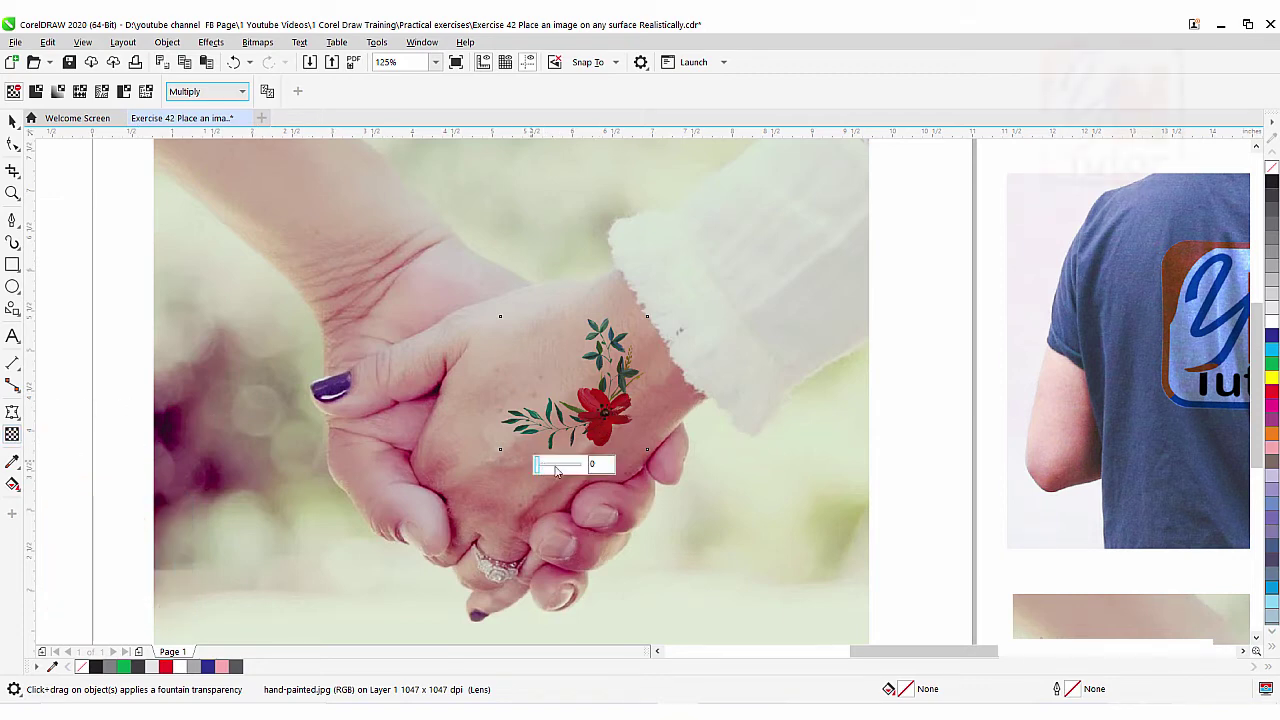
pyautogui.moveTo(536, 468); pyautogui.dragTo(545, 476)
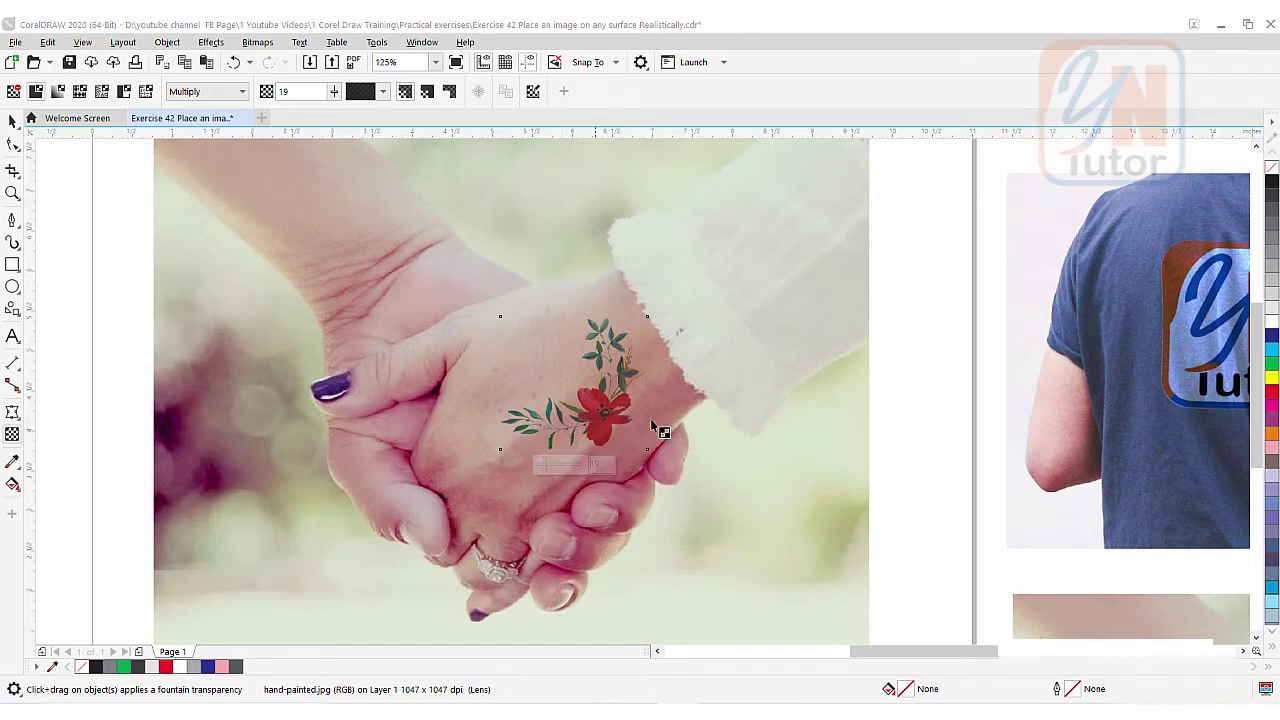
pyautogui.click(12, 121)
# - Deselect the flower and choose the heart from the Common Shapes basic shapes picker
pyautogui.click(626, 440)
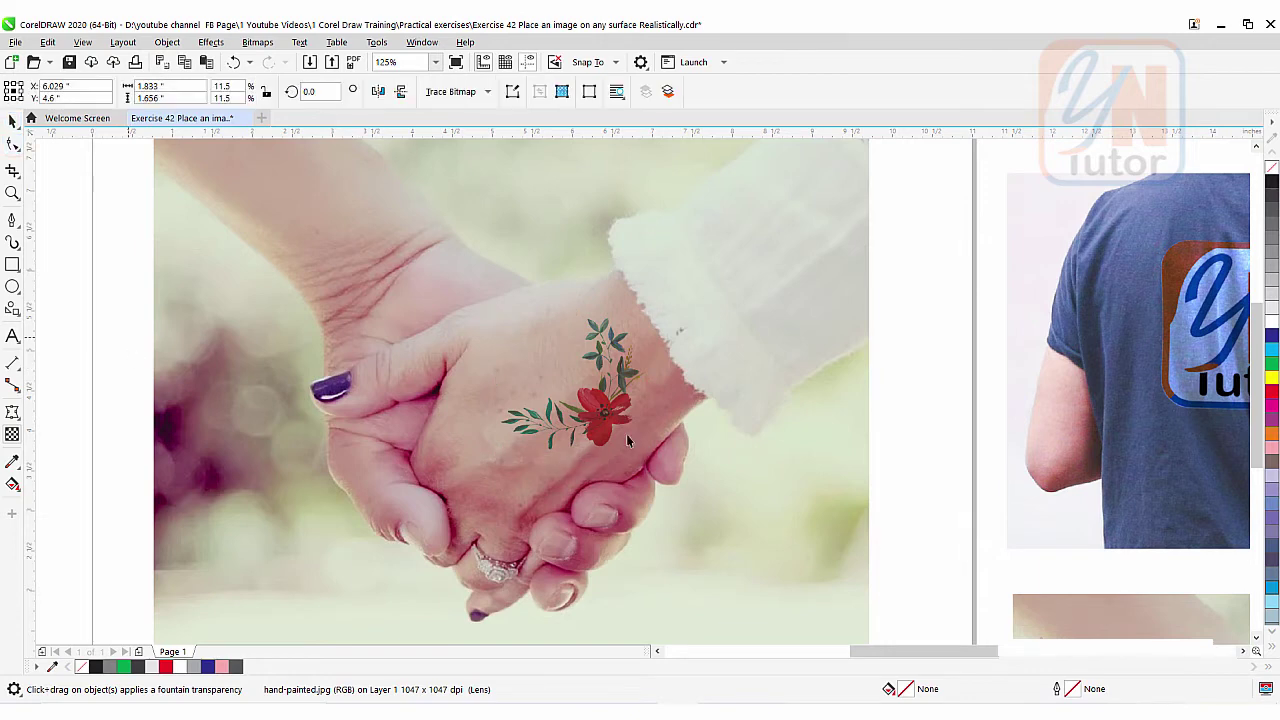
pyautogui.press('Escape')
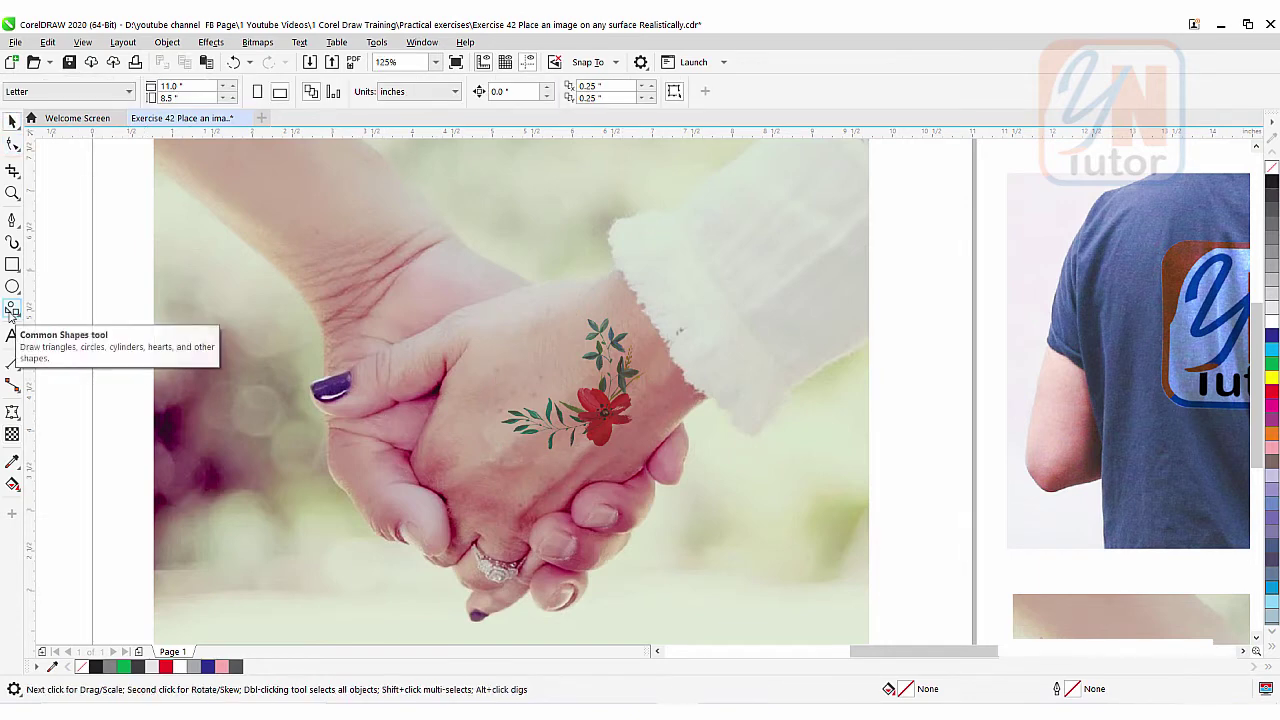
pyautogui.click(12, 308)
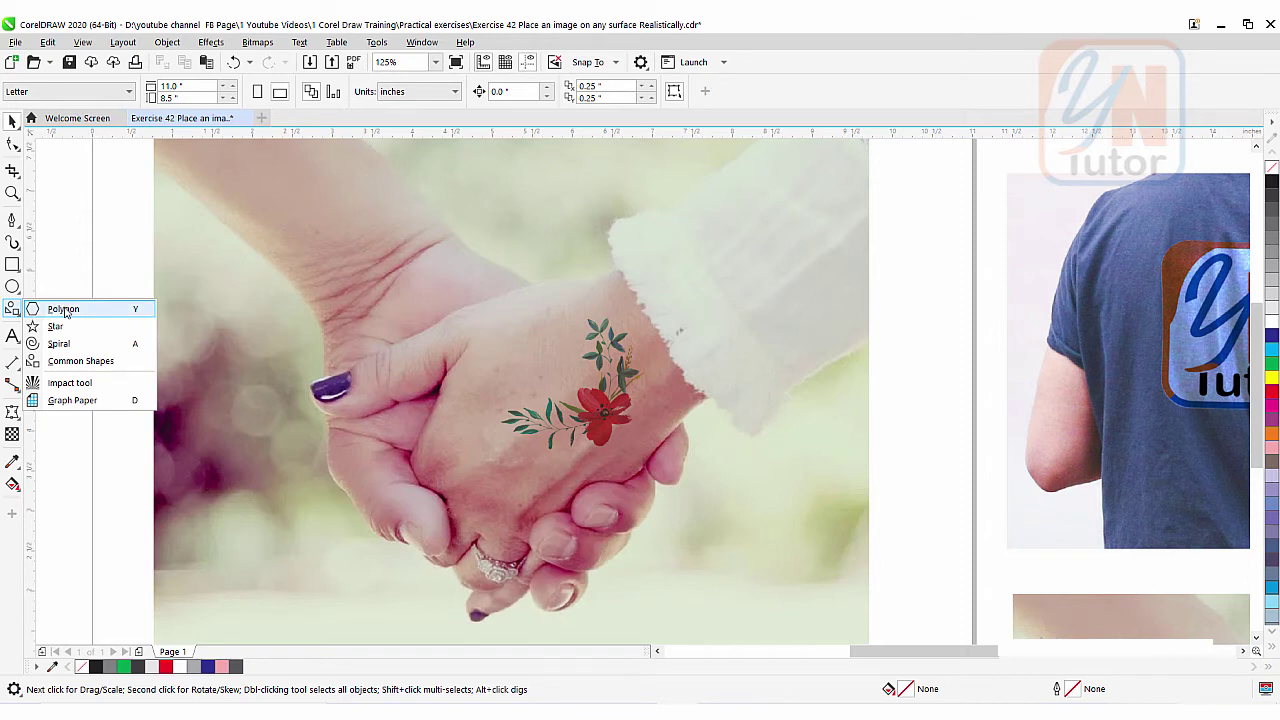
pyautogui.click(72, 361)
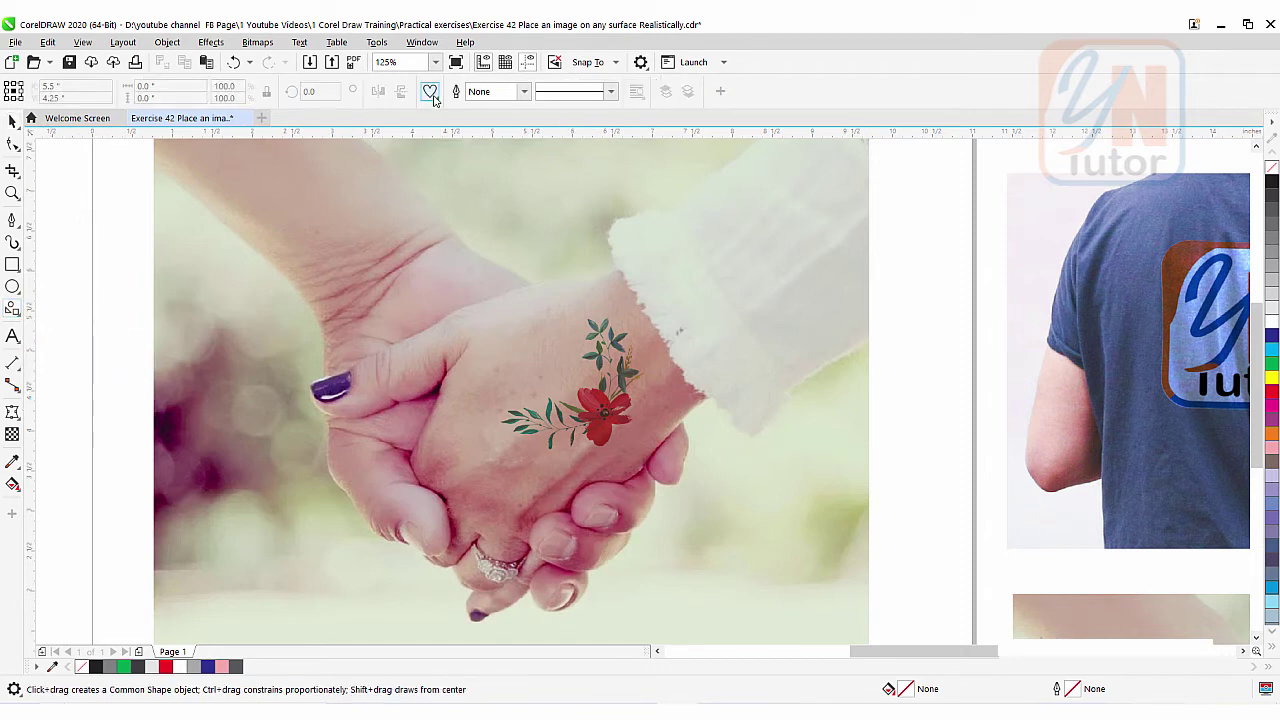
pyautogui.click(431, 93)
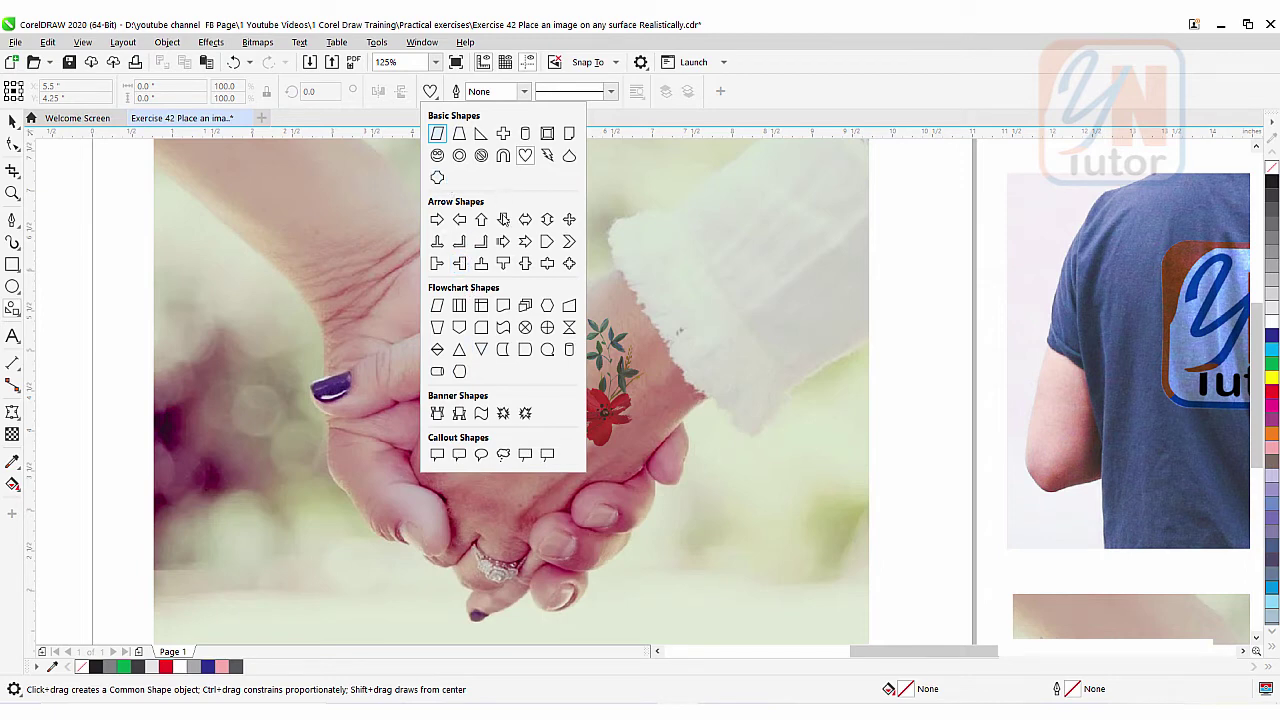
pyautogui.click(525, 155)
# - Draw a red heart about 0.39 in, tilt it to 331.391°, and place it beside the flower stem
pyautogui.scroll(2, 530, 370)
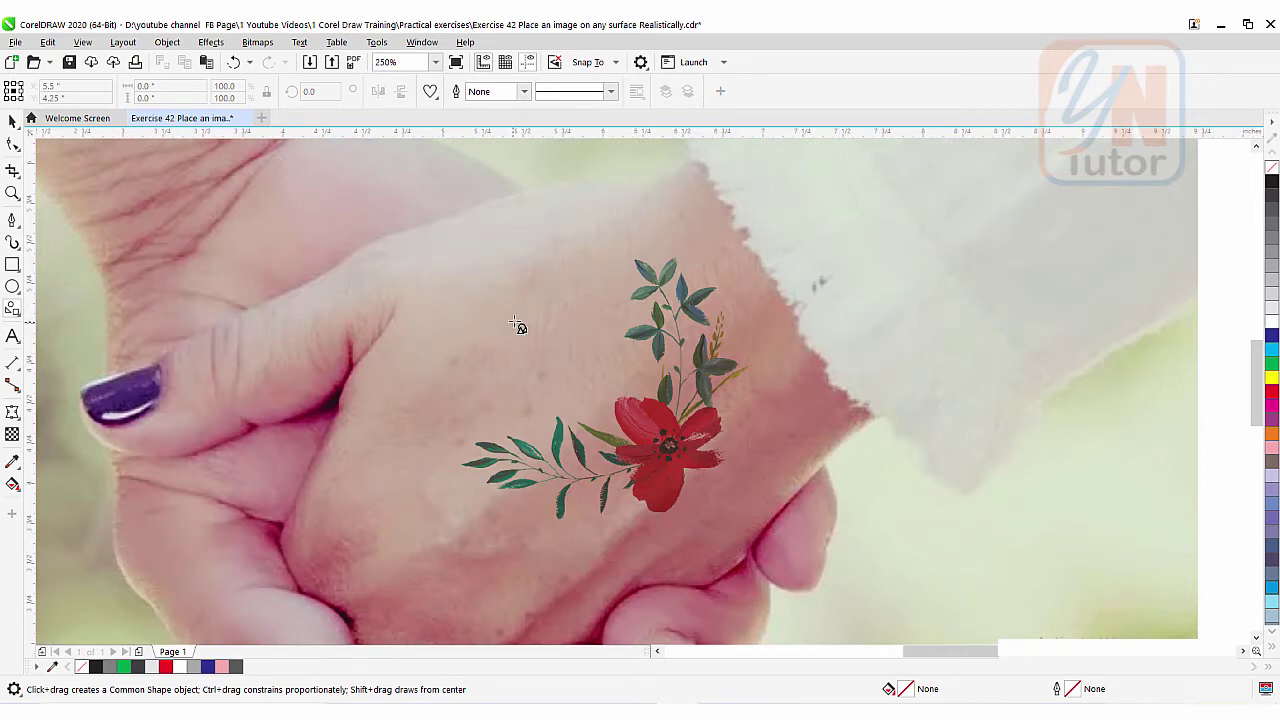
pyautogui.moveTo(512, 320); pyautogui.dragTo(585, 386)
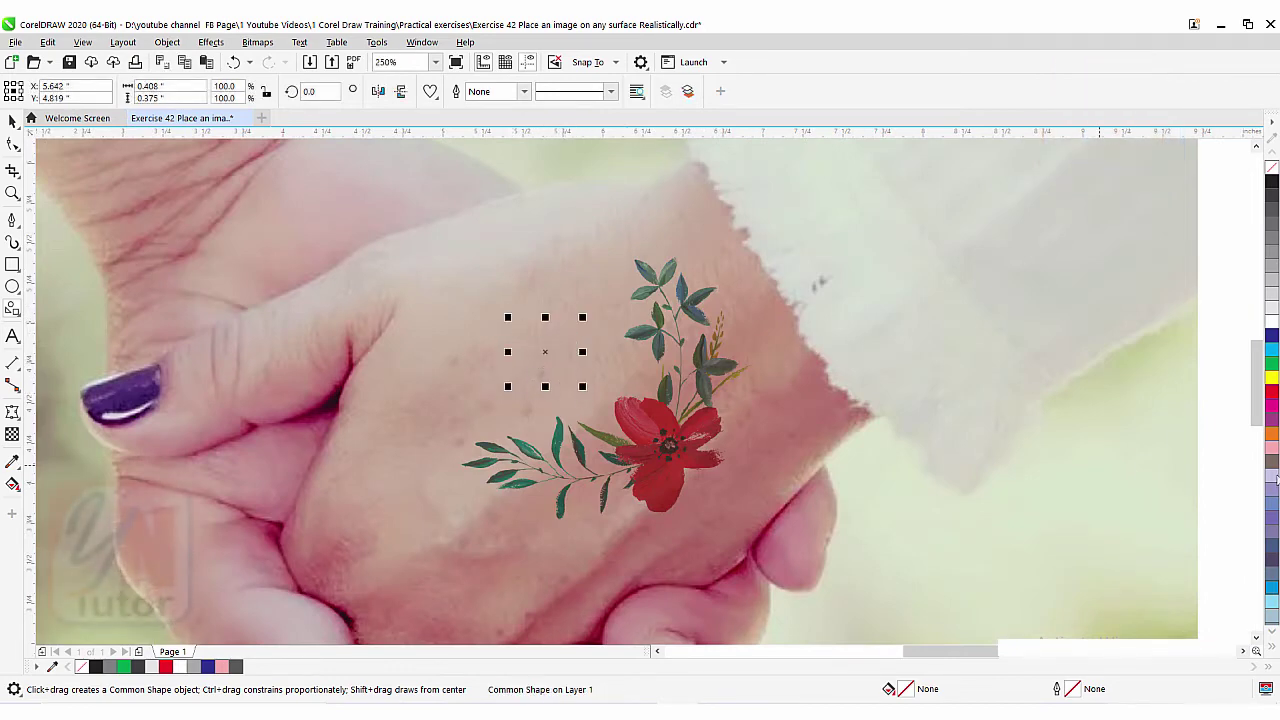
pyautogui.click(1272, 397)
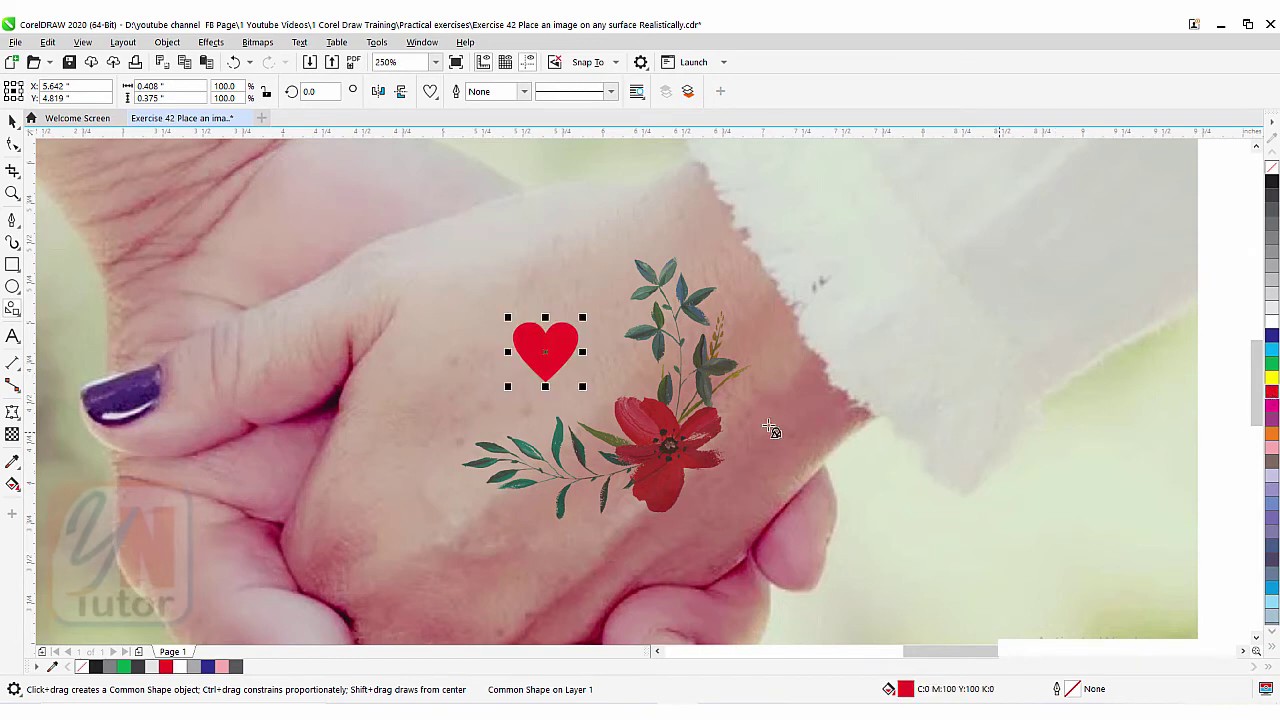
pyautogui.press('space')
pyautogui.click(543, 355)
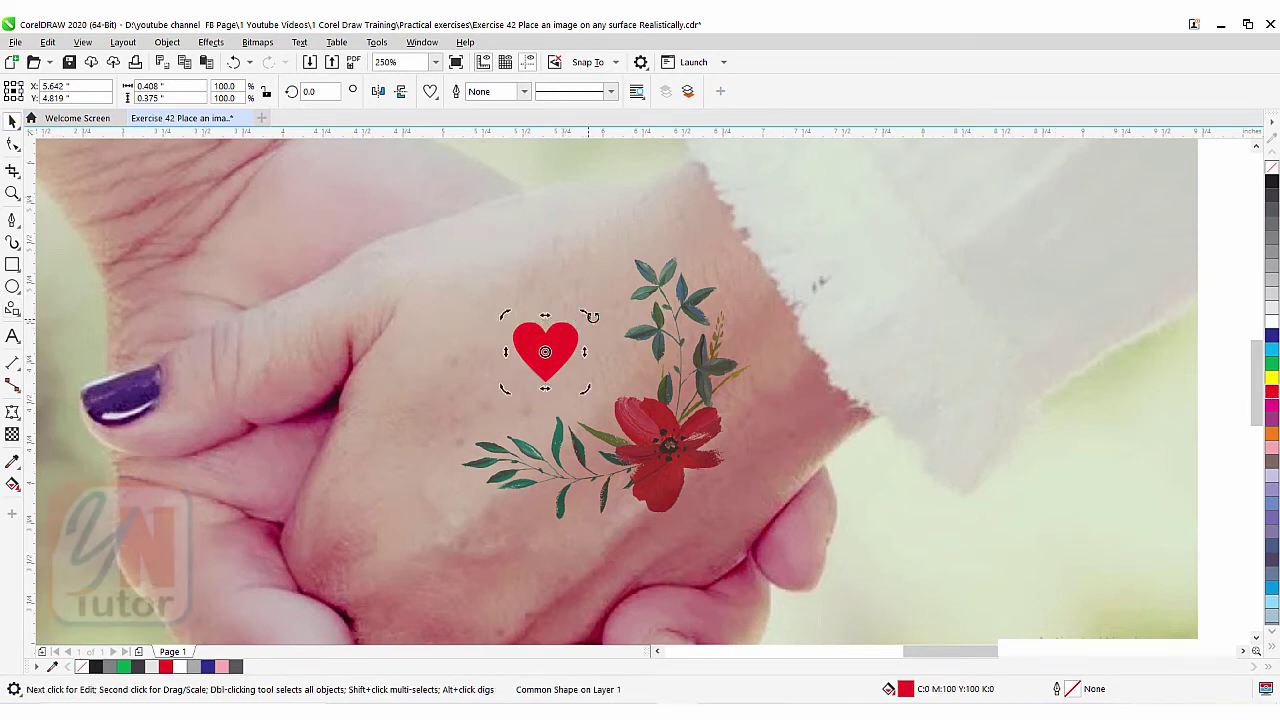
pyautogui.moveTo(585, 317)
pyautogui.mouseDown()
pyautogui.moveTo(598, 333)
pyautogui.moveTo(588, 340)
pyautogui.moveTo(599, 325)
pyautogui.mouseUp()
pyautogui.click(566, 351)
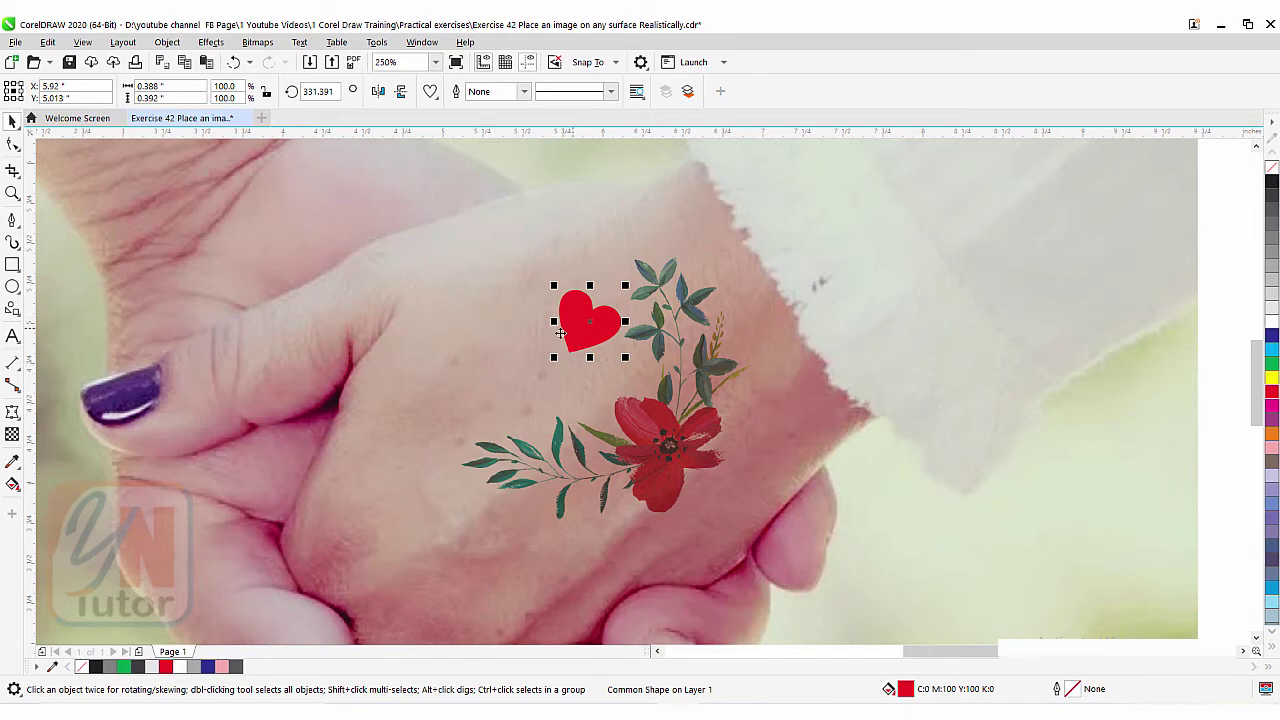
# - Give the heart Multiply merge mode with transparency 27
pyautogui.click(11, 436)
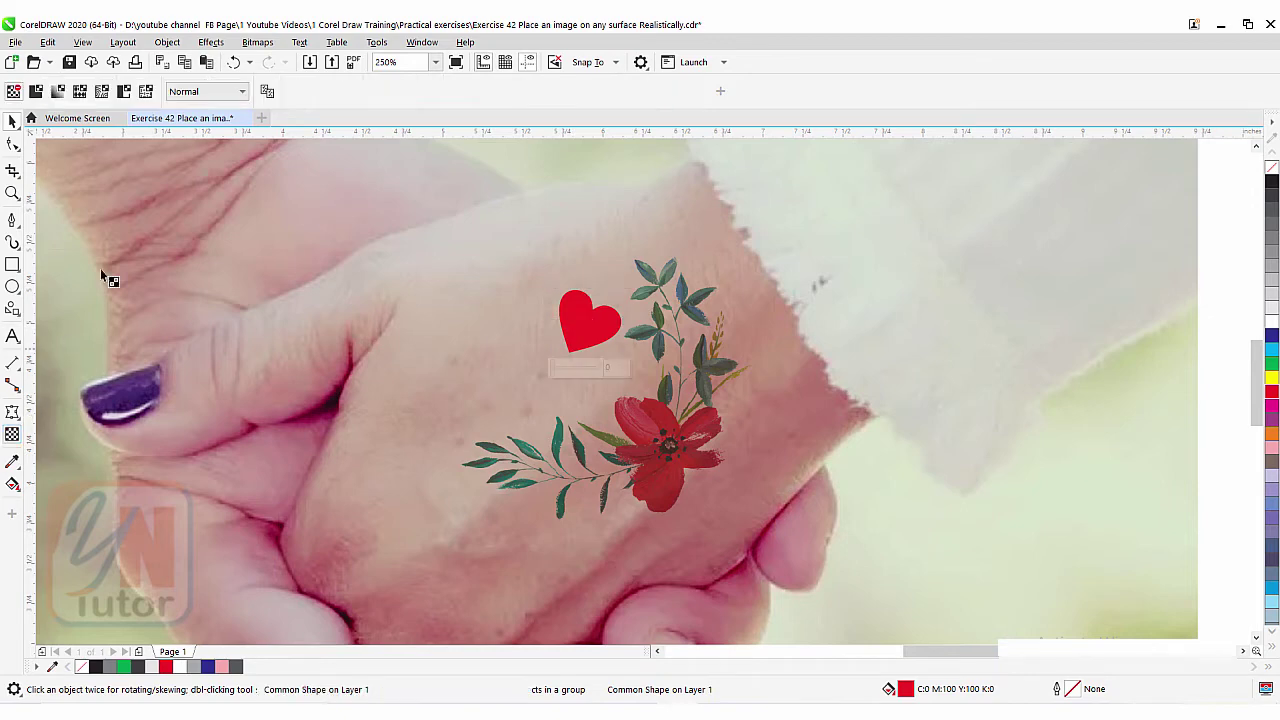
pyautogui.click(209, 92)
pyautogui.click(199, 172)
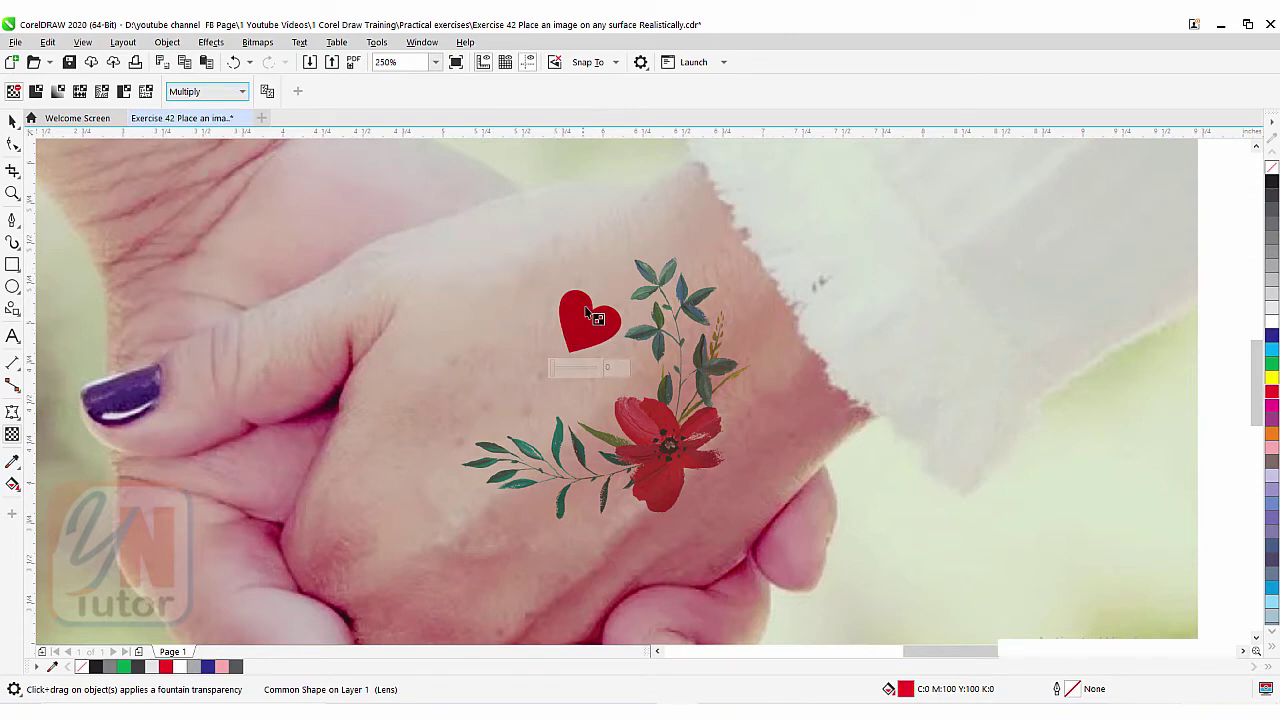
pyautogui.press('space')
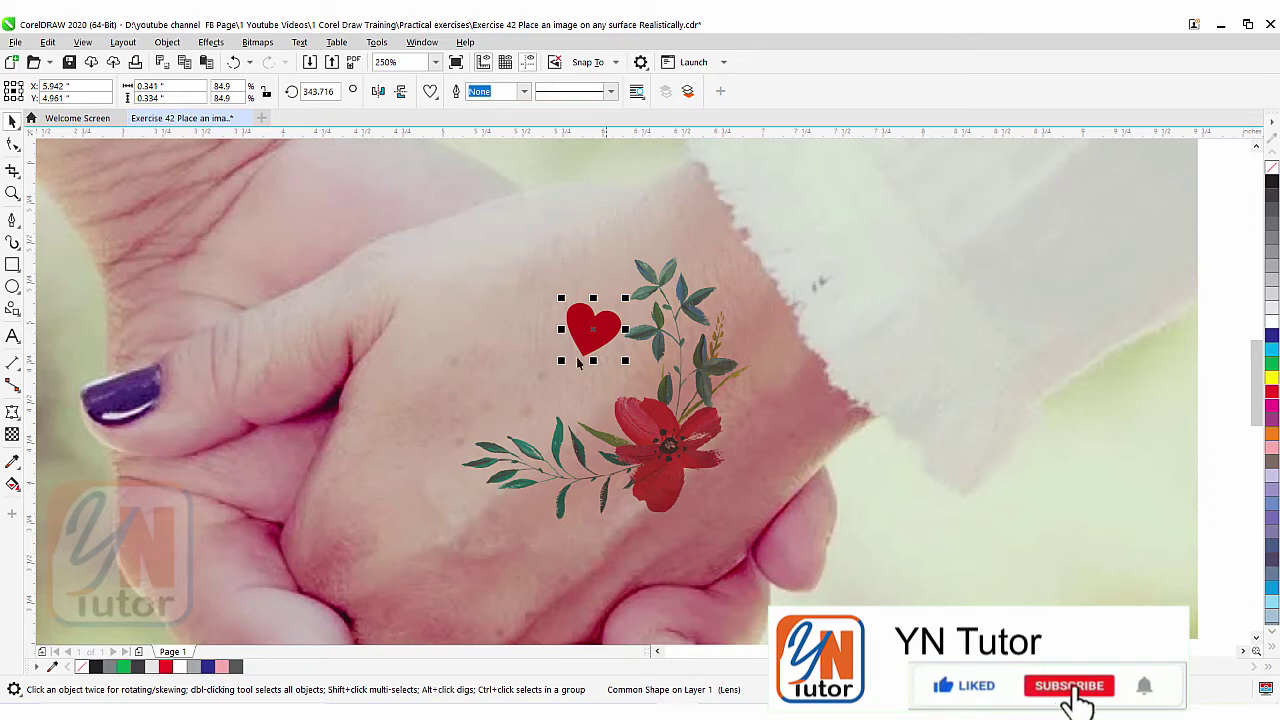
pyautogui.click(12, 433)
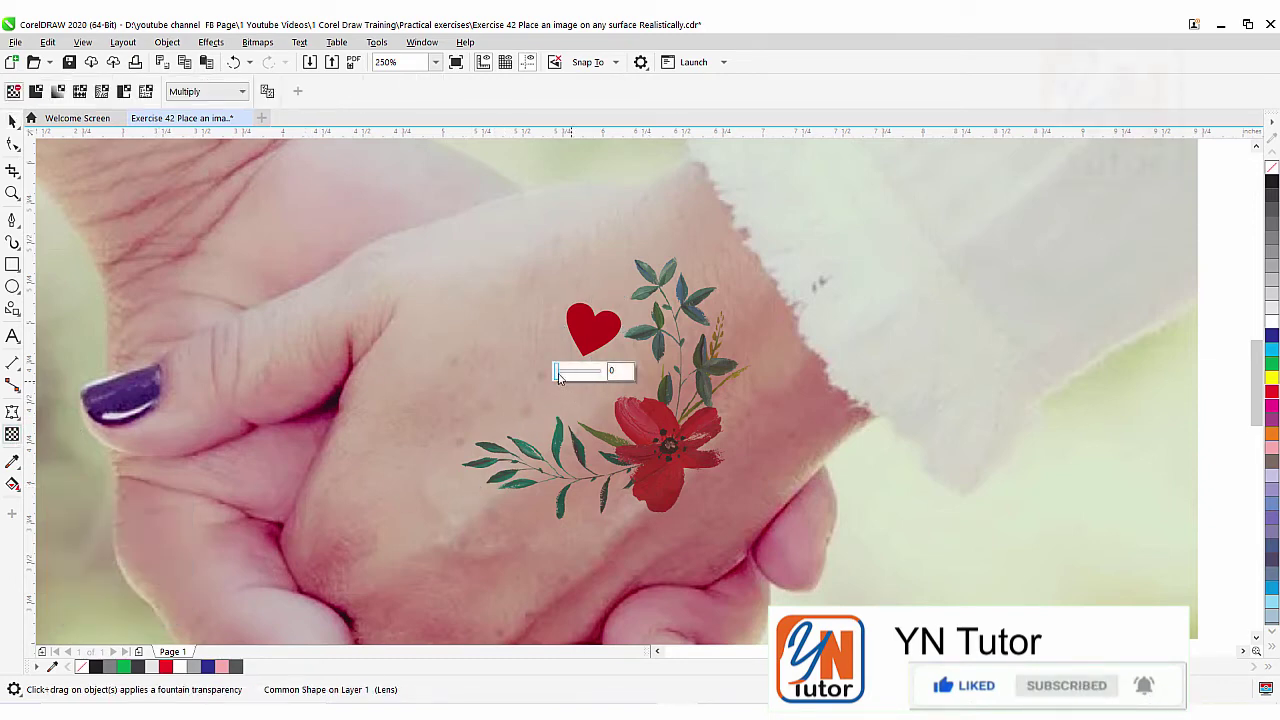
pyautogui.moveTo(558, 376); pyautogui.dragTo(568, 385)
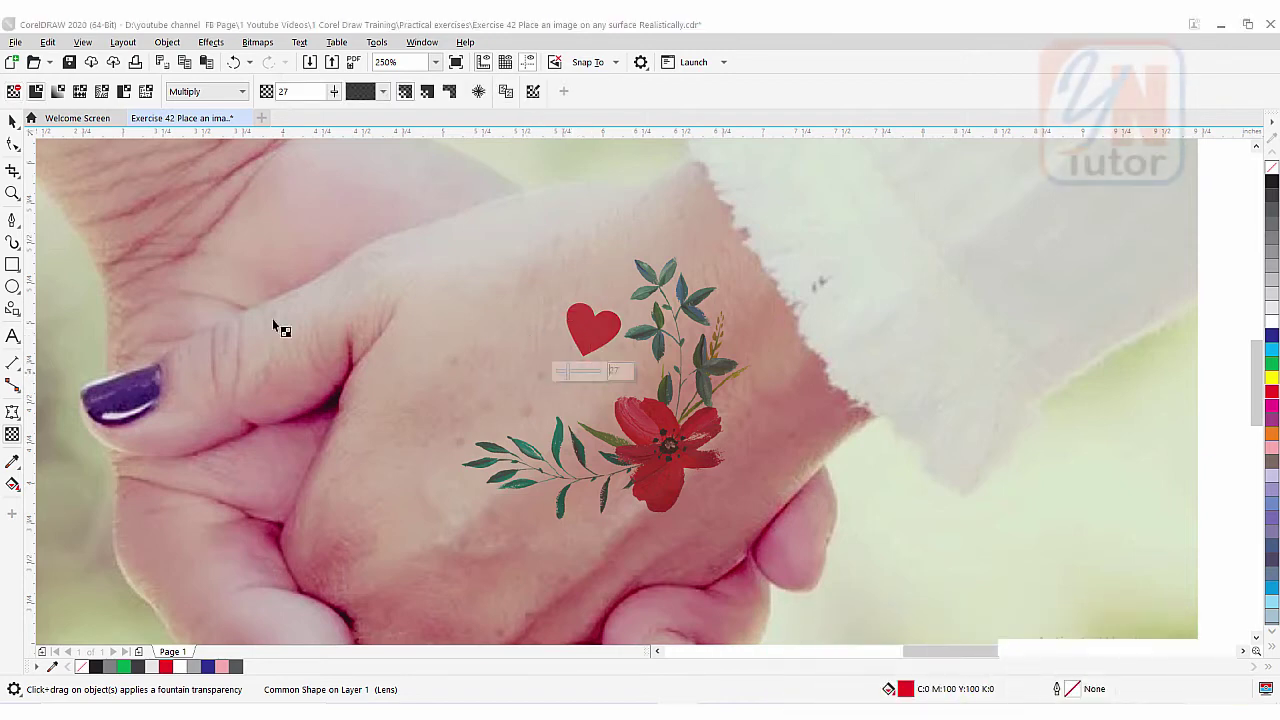
pyautogui.click(12, 120)
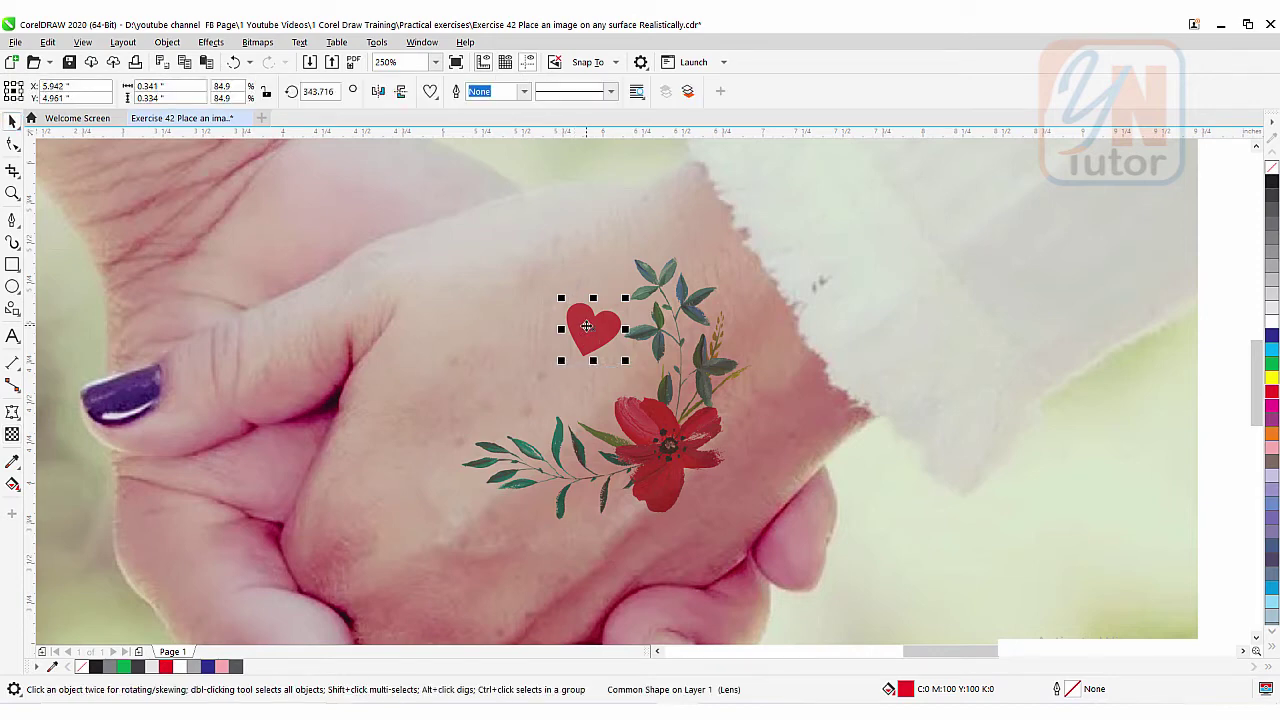
# - Duplicate the heart, mirror it horizontally, and nudge the two hearts together above the flower
pyautogui.moveTo(587, 326); pyautogui.dragTo(529, 360)
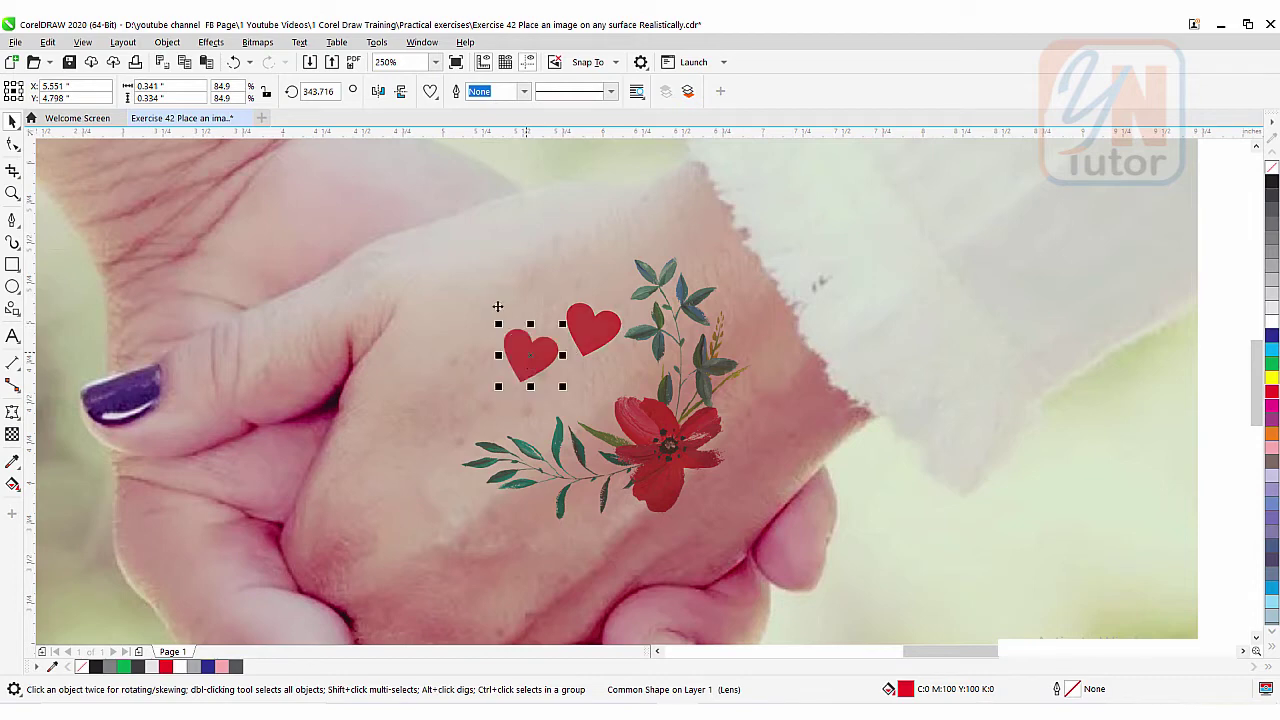
pyautogui.click(379, 92)
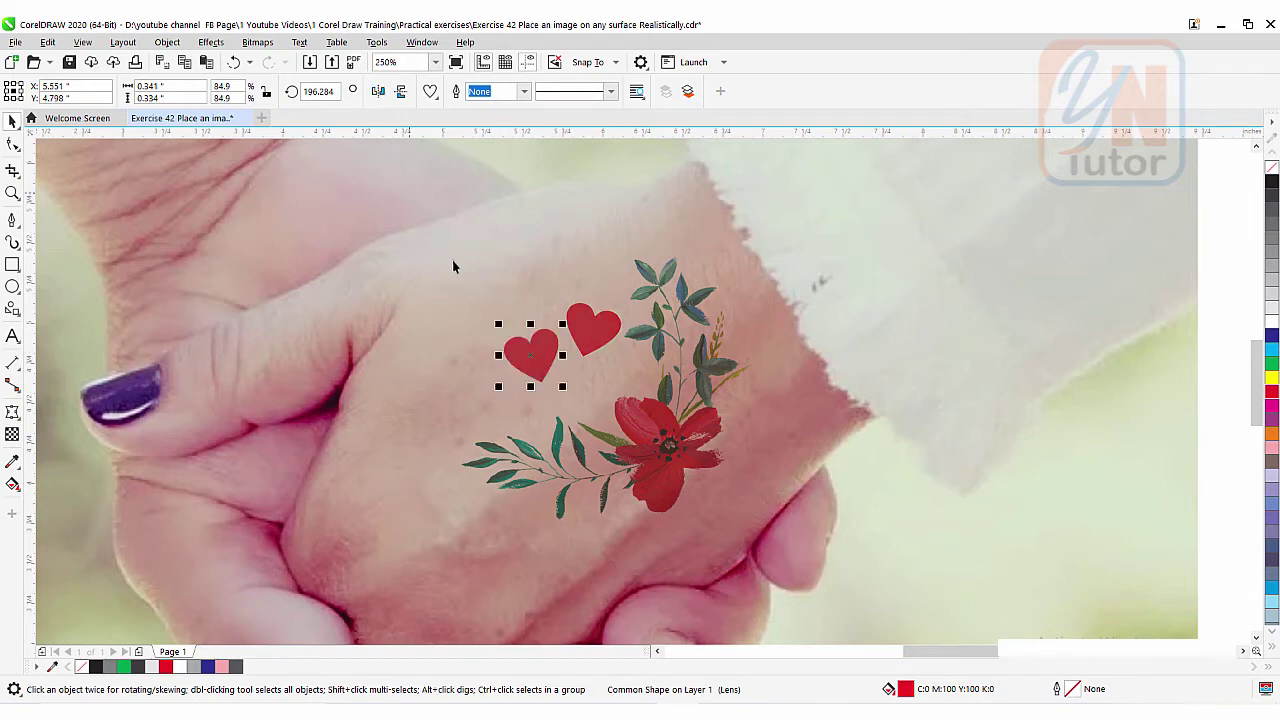
pyautogui.click(537, 357)
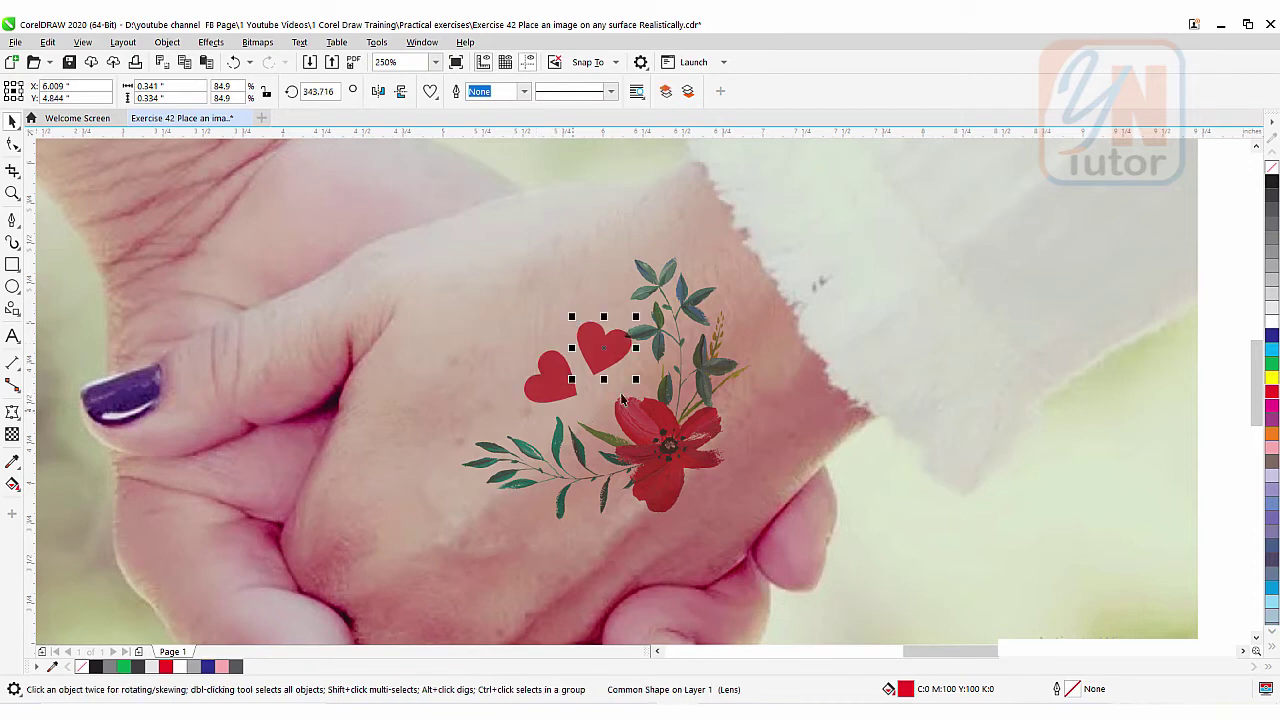
pyautogui.moveTo(609, 351); pyautogui.dragTo(603, 357)
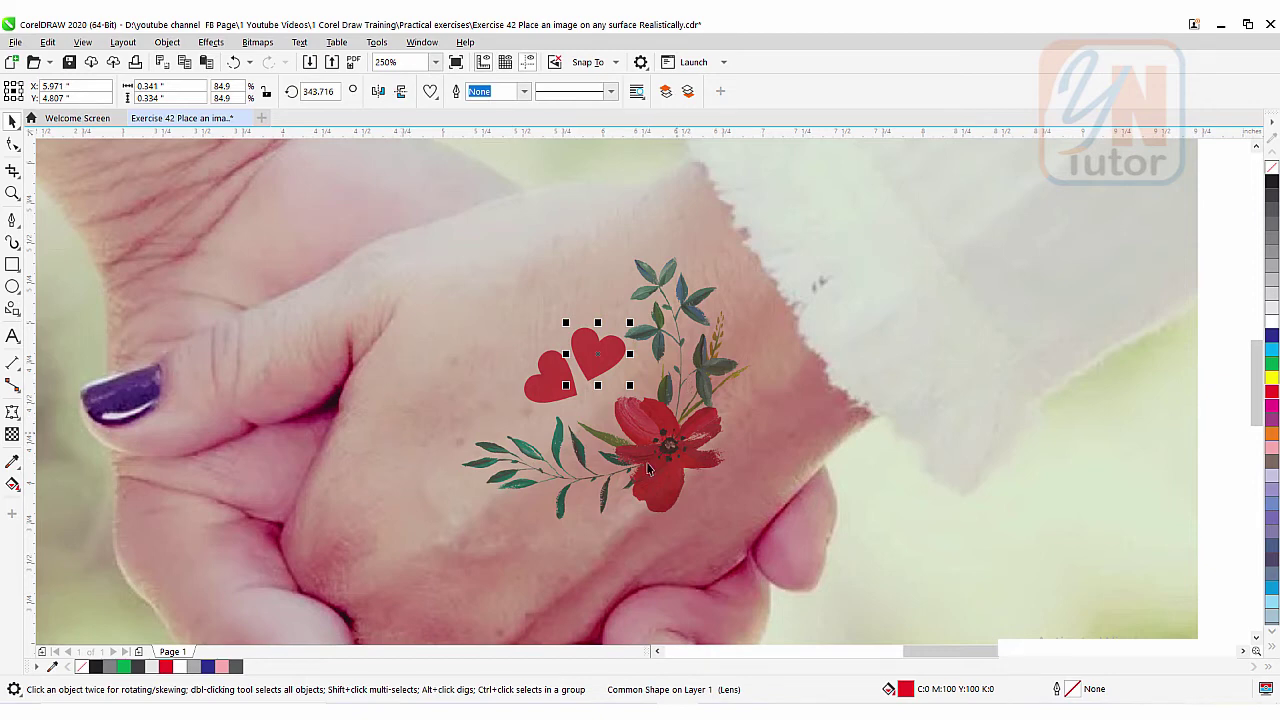
pyautogui.scroll(-2, 578, 445)
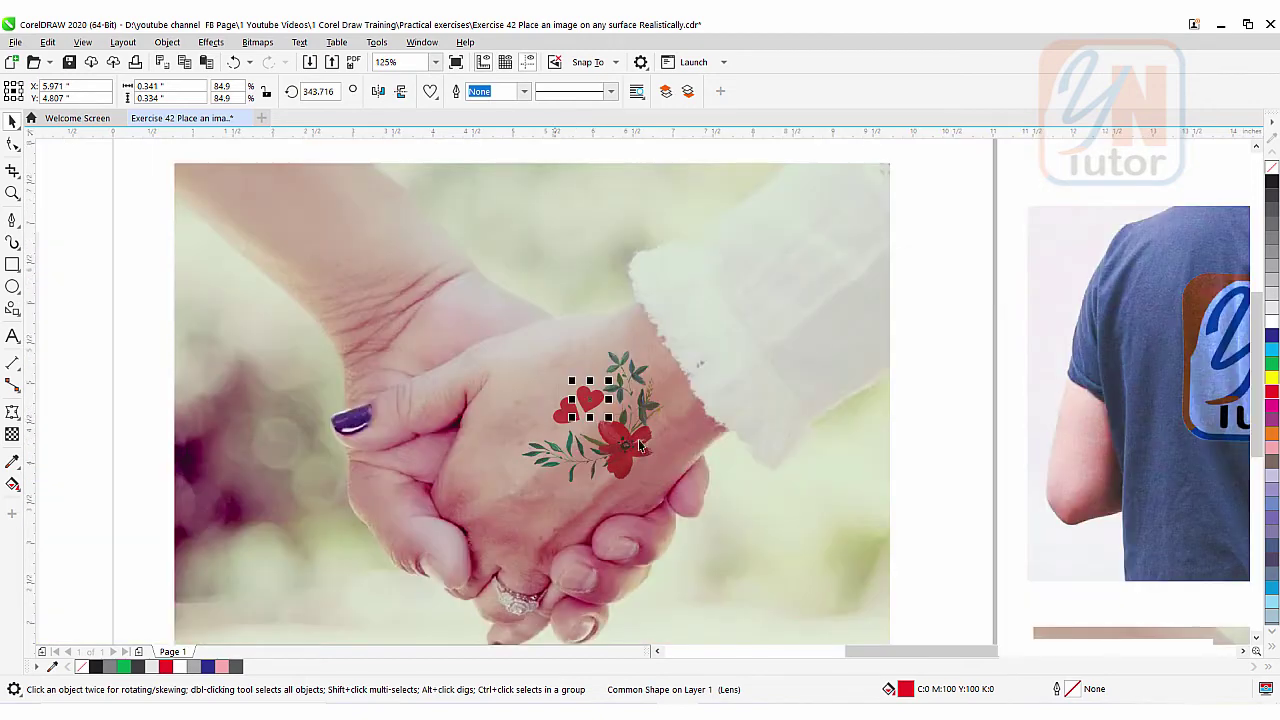
# - Undo to restore the Yn Tutor logo onto the T-shirt, then shift it right onto the shirt's back
pyautogui.click(1244, 651)
pyautogui.click(1244, 651)
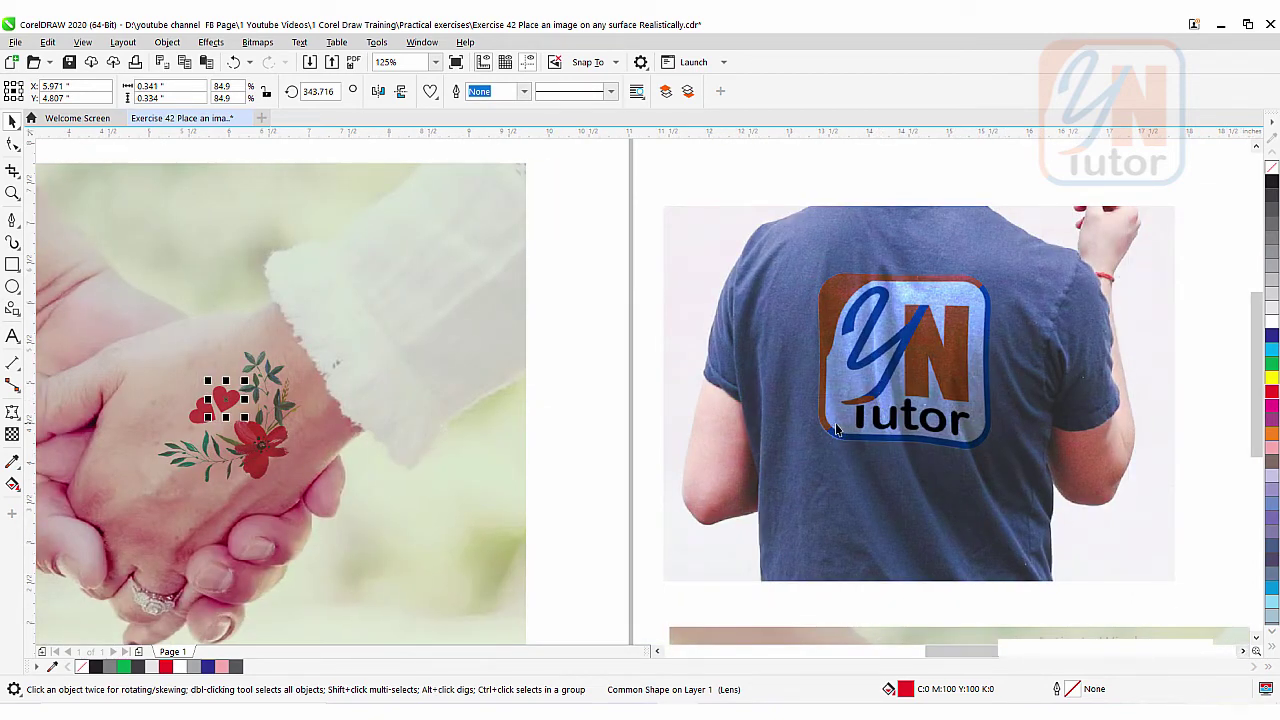
pyautogui.scroll(-2, 210, 500)
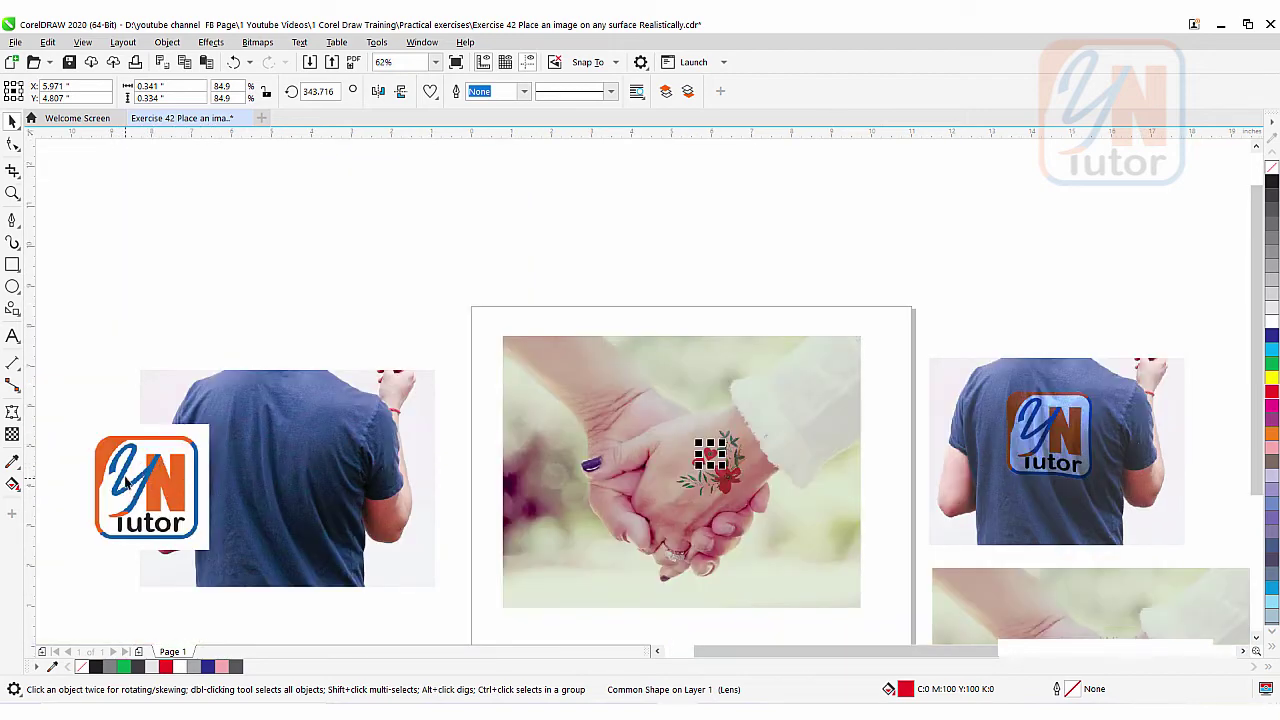
pyautogui.hotkey('ctrl', 'z')
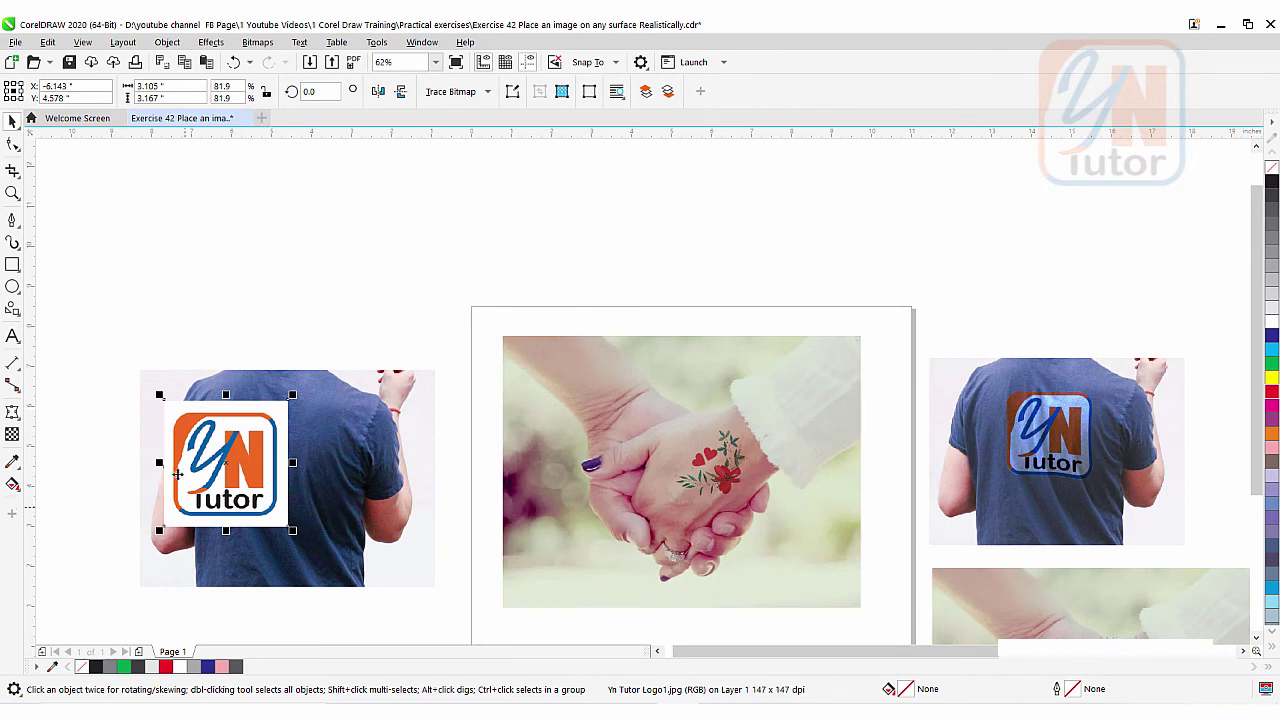
pyautogui.moveTo(197, 437); pyautogui.dragTo(238, 435)
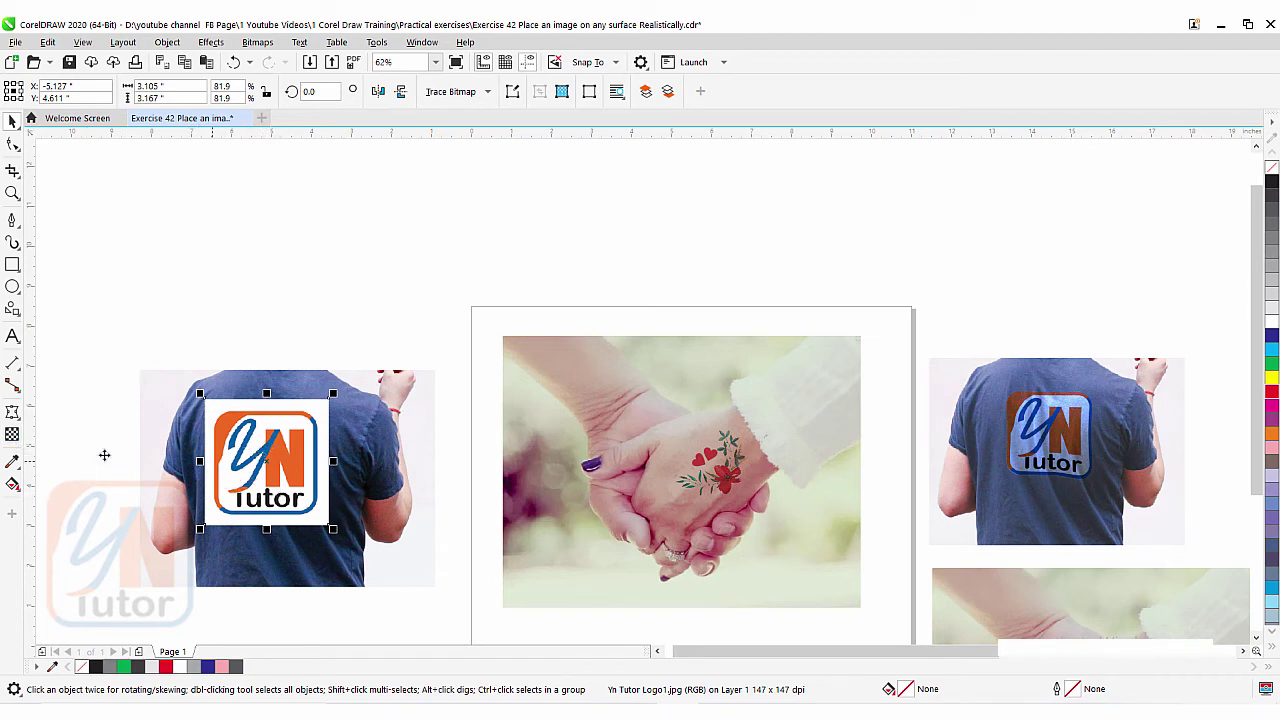
# - Try a Multiply transparency blend on the T-shirt logo, then set it back to Normal
pyautogui.click(12, 435)
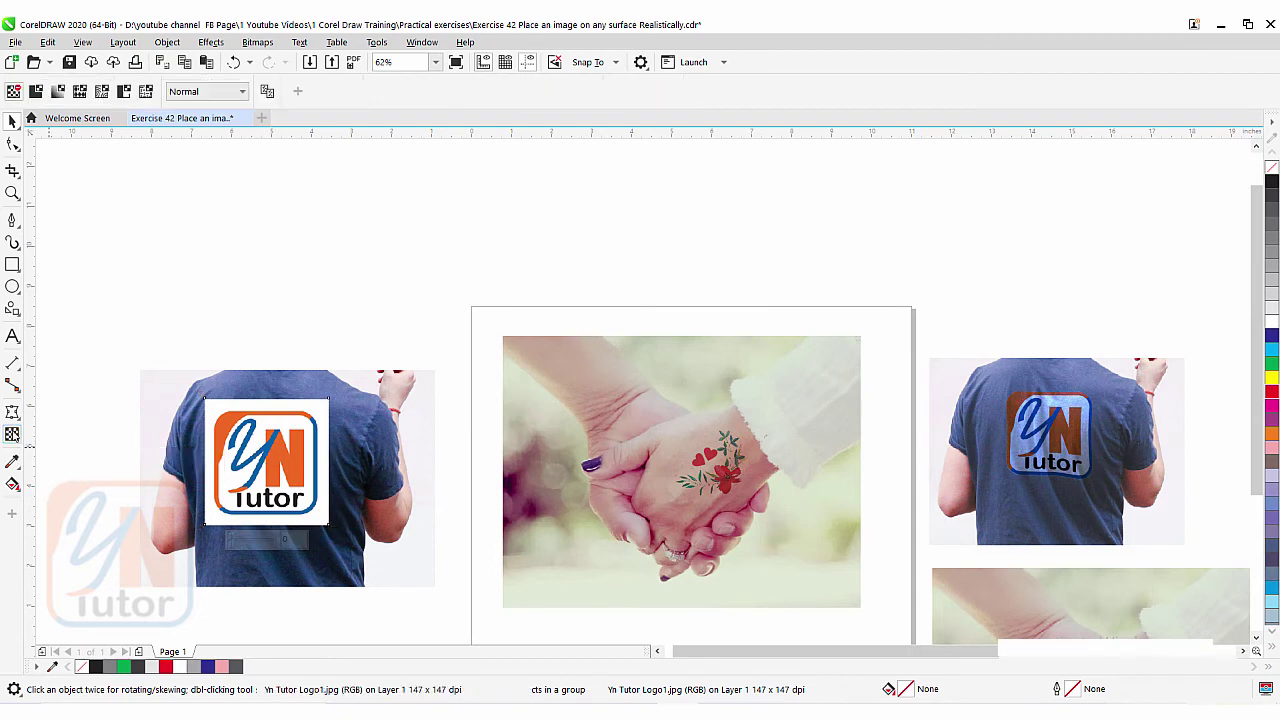
pyautogui.click(216, 93)
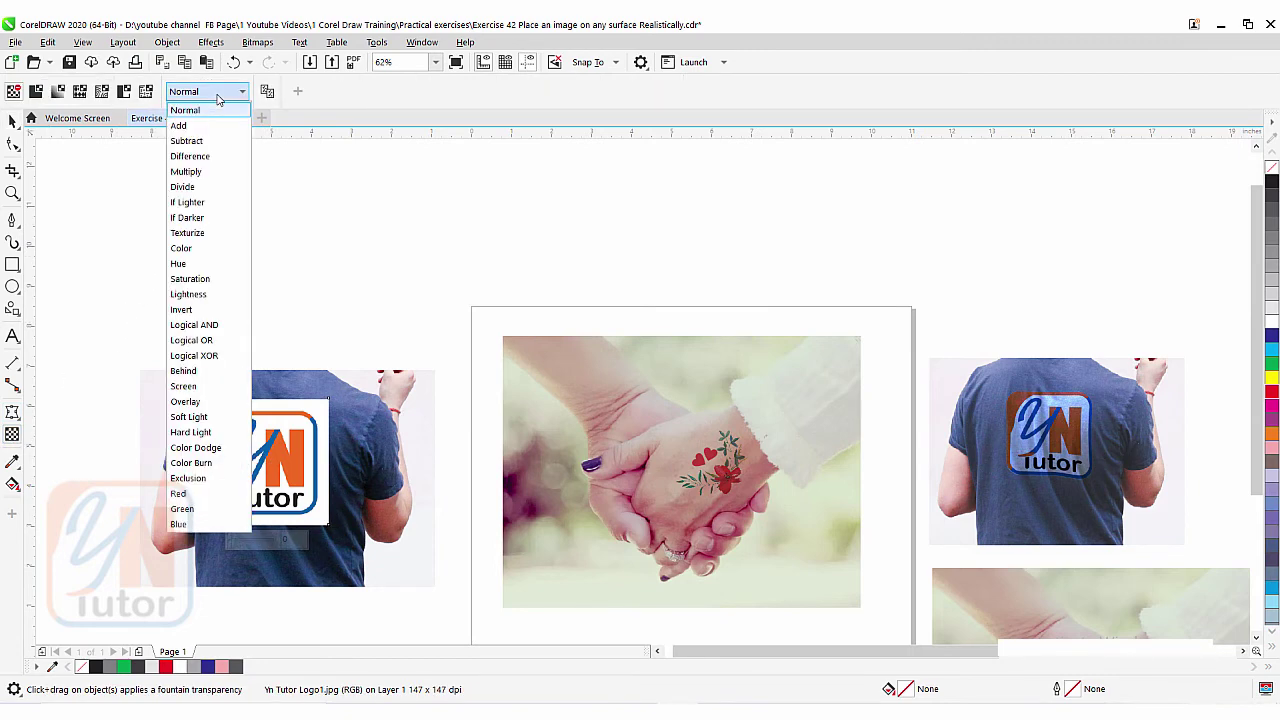
pyautogui.click(210, 172)
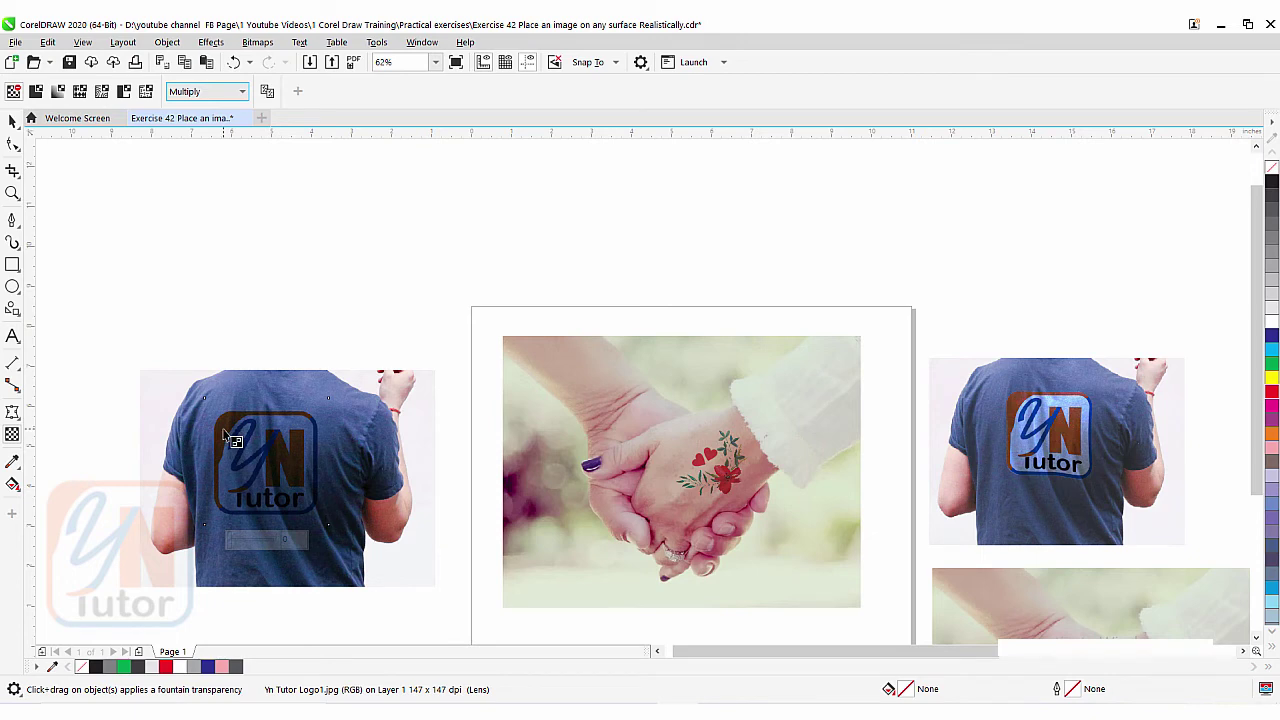
pyautogui.press('space')
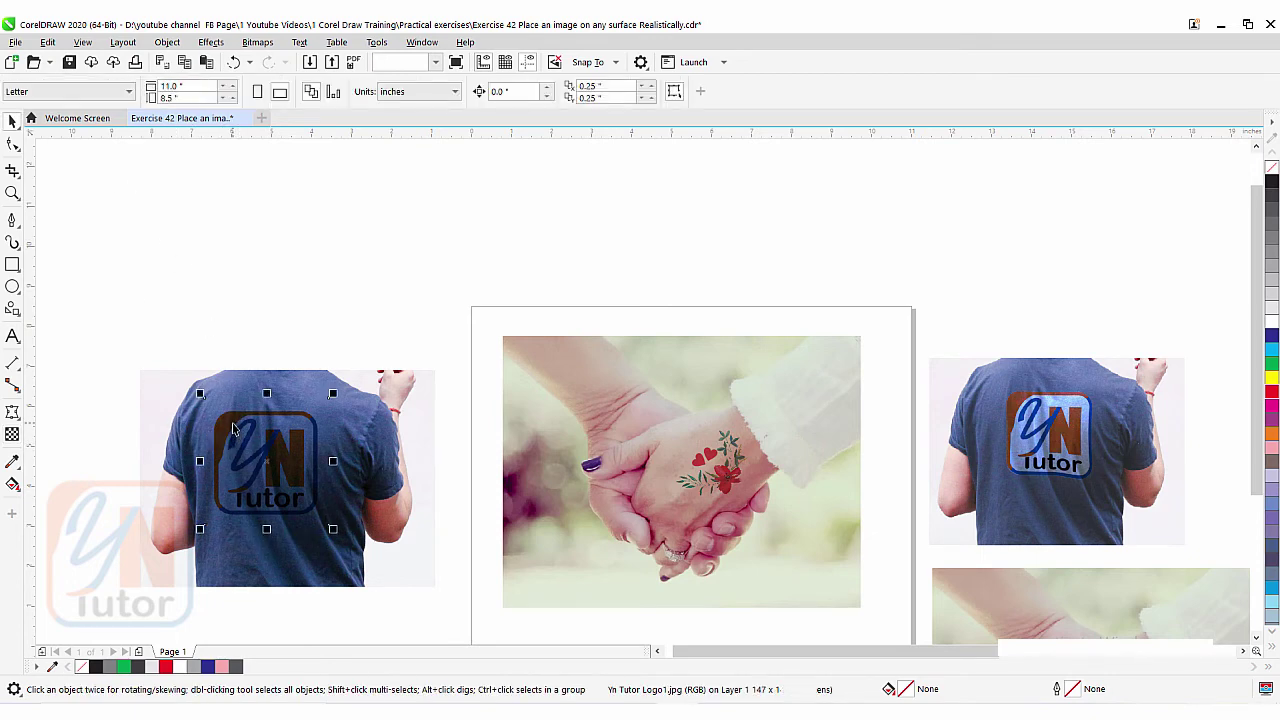
pyautogui.click(12, 433)
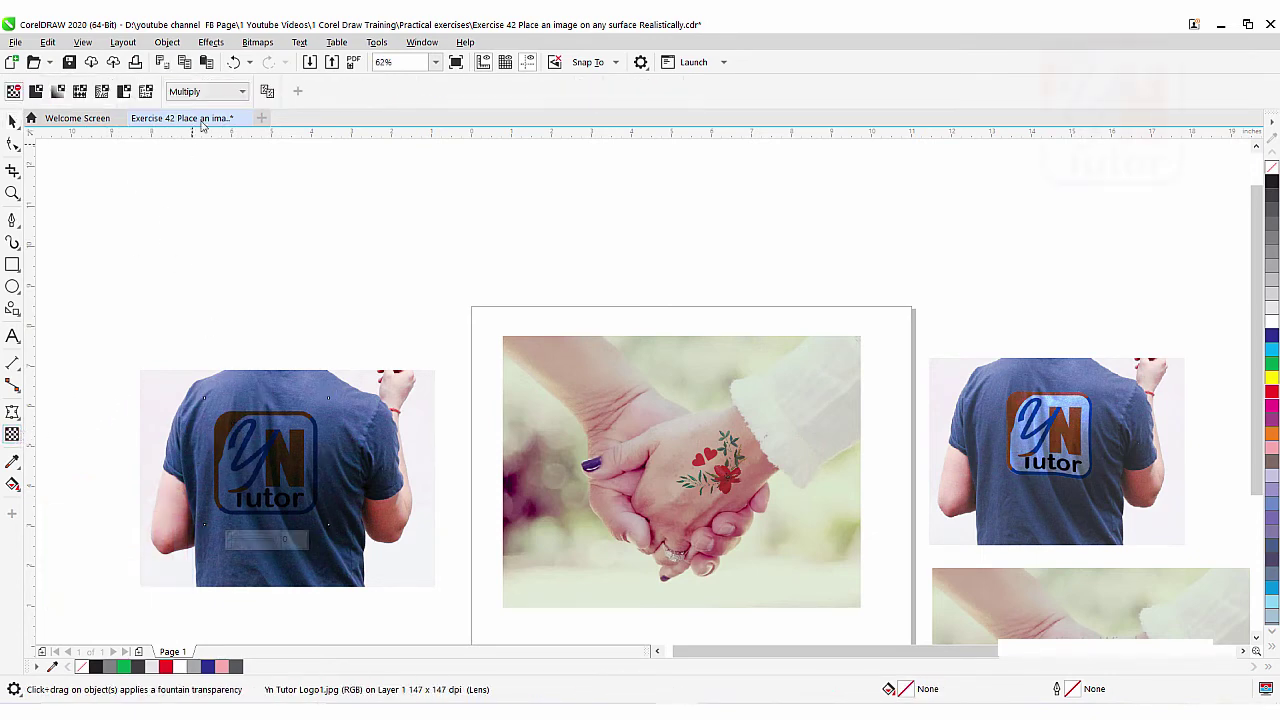
pyautogui.click(217, 91)
pyautogui.click(204, 112)
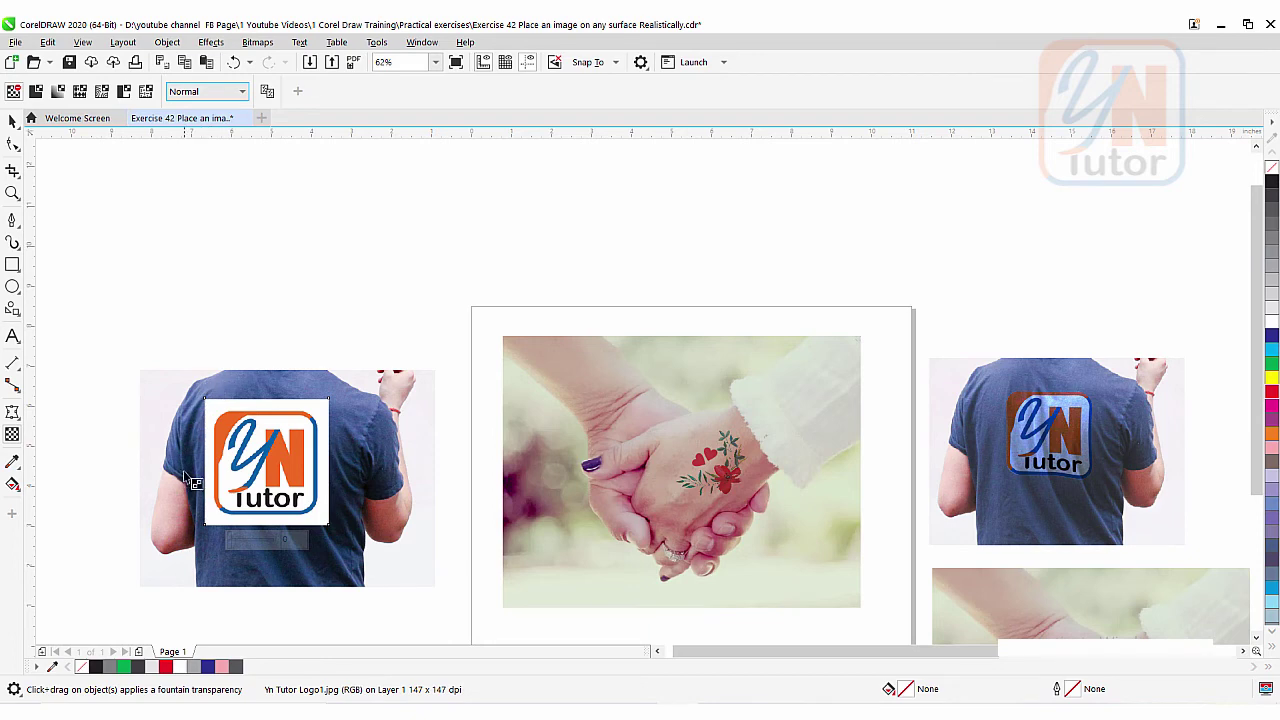
# - Draw a 2.625 x 2.625 in square over the logo's border
pyautogui.scroll(2, 190, 480)
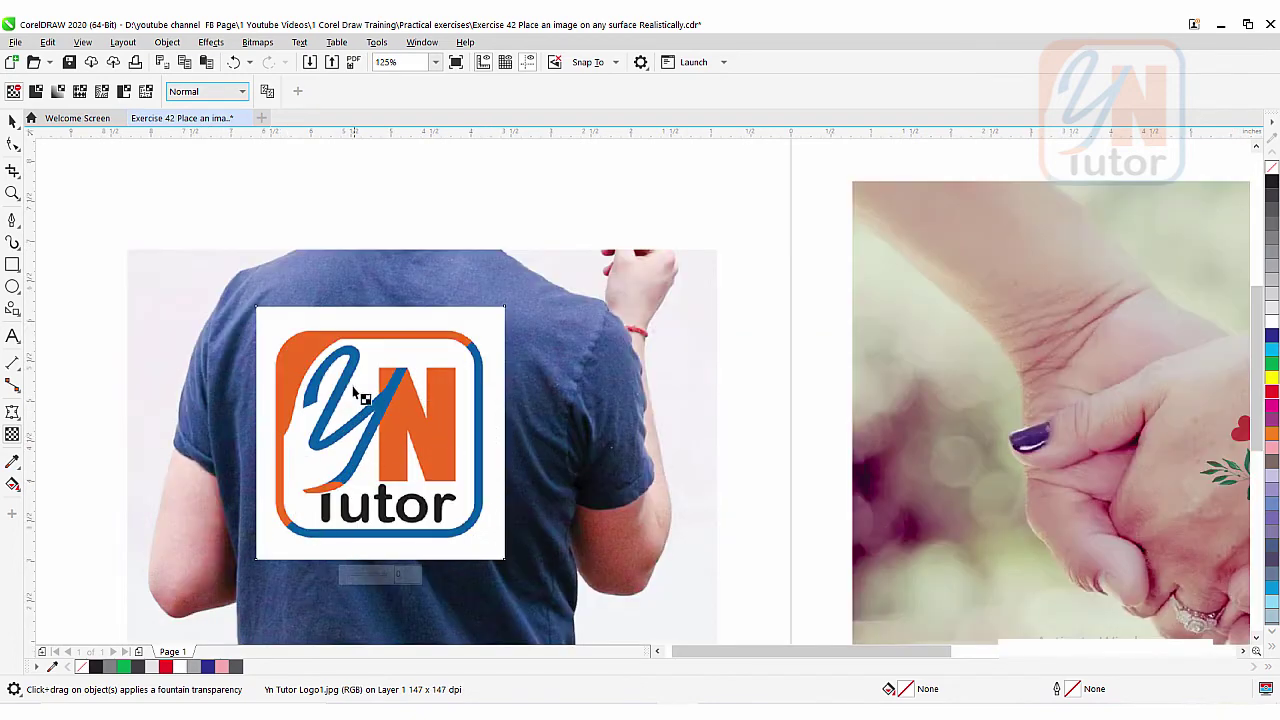
pyautogui.click(12, 265)
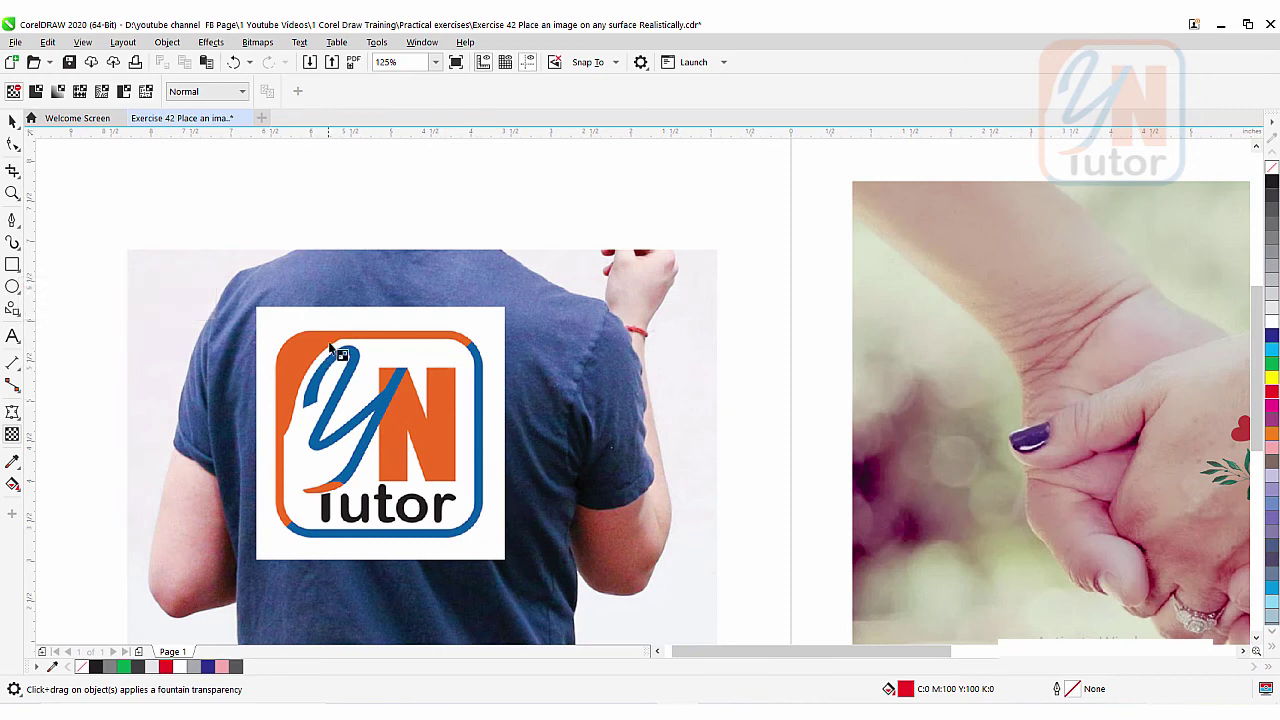
pyautogui.click(12, 266)
pyautogui.moveTo(272, 330); pyautogui.dragTo(486, 538)
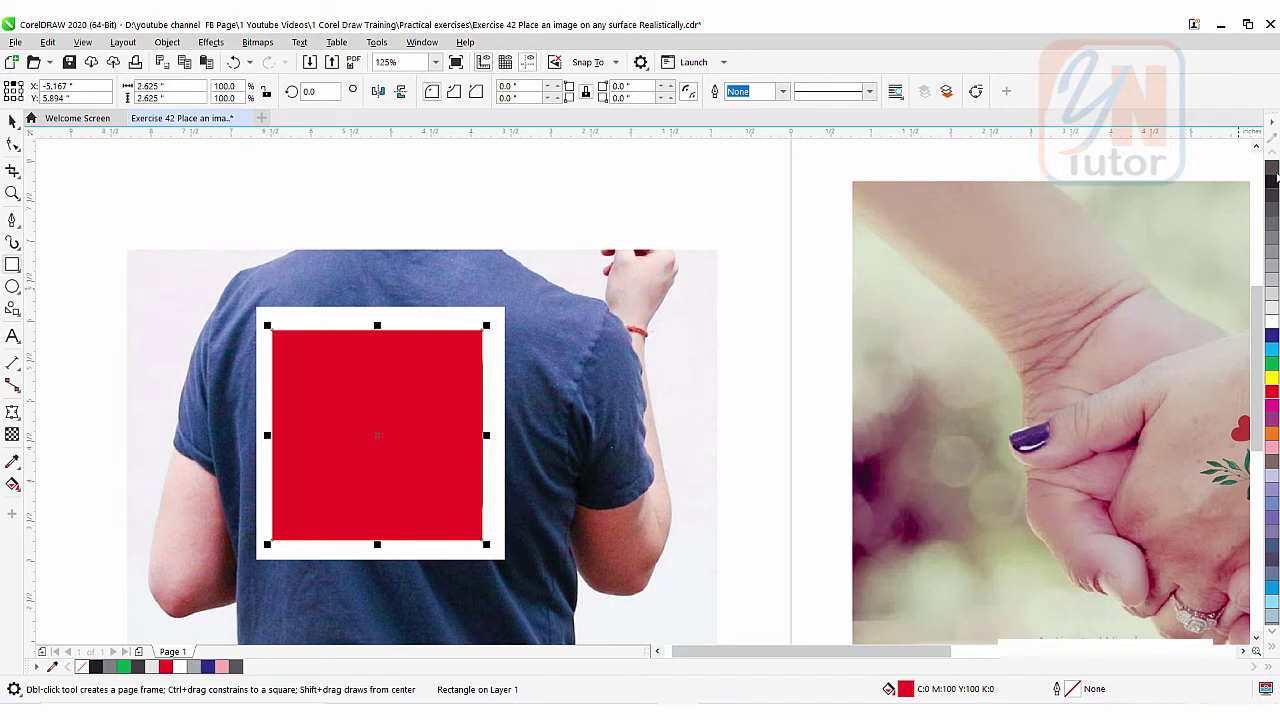
# - Make the rectangle unfilled with a black hairline outline and resize it to 2.583 x 2.592 in
pyautogui.click(1275, 174)
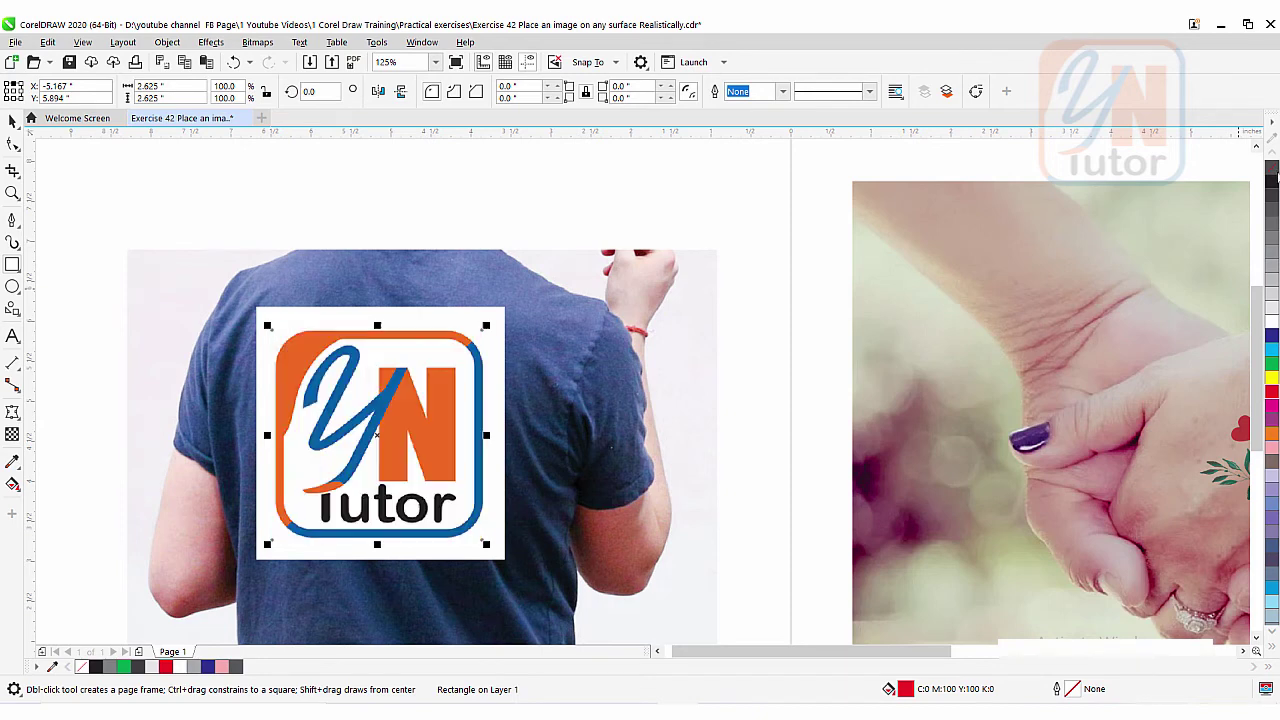
pyautogui.rightClick(1273, 183)
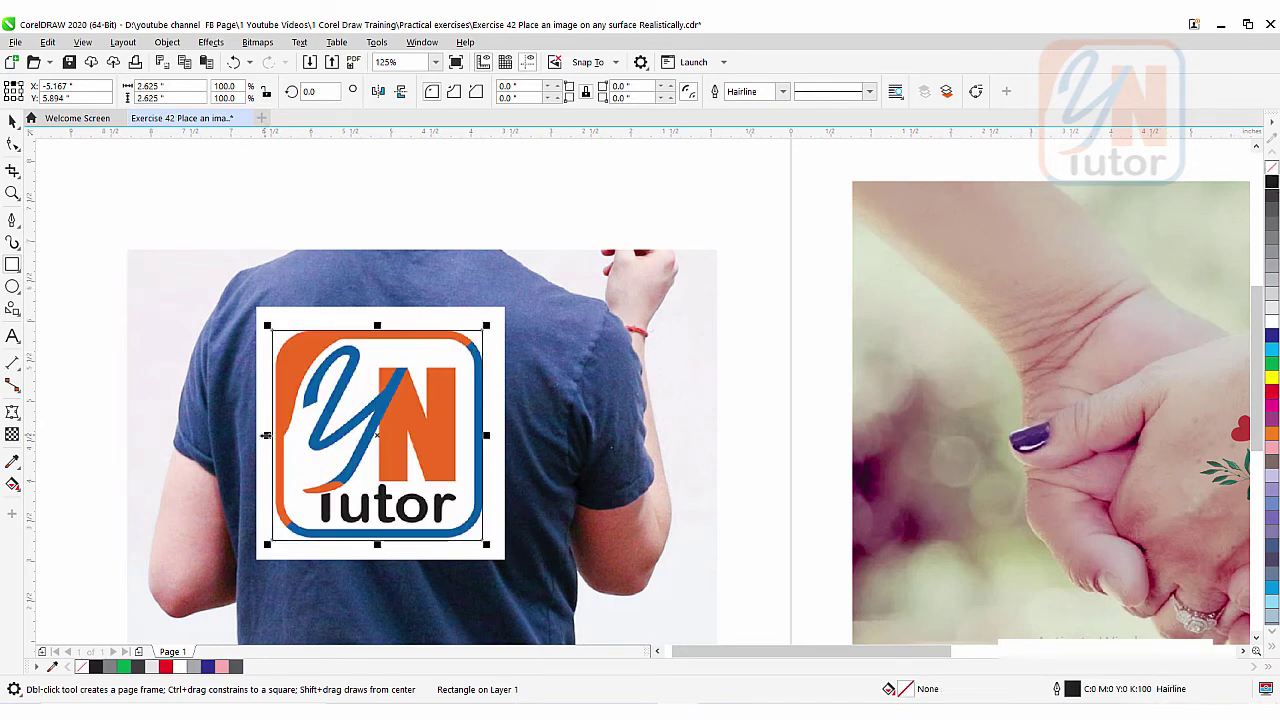
pyautogui.moveTo(266, 435); pyautogui.dragTo(272, 450)
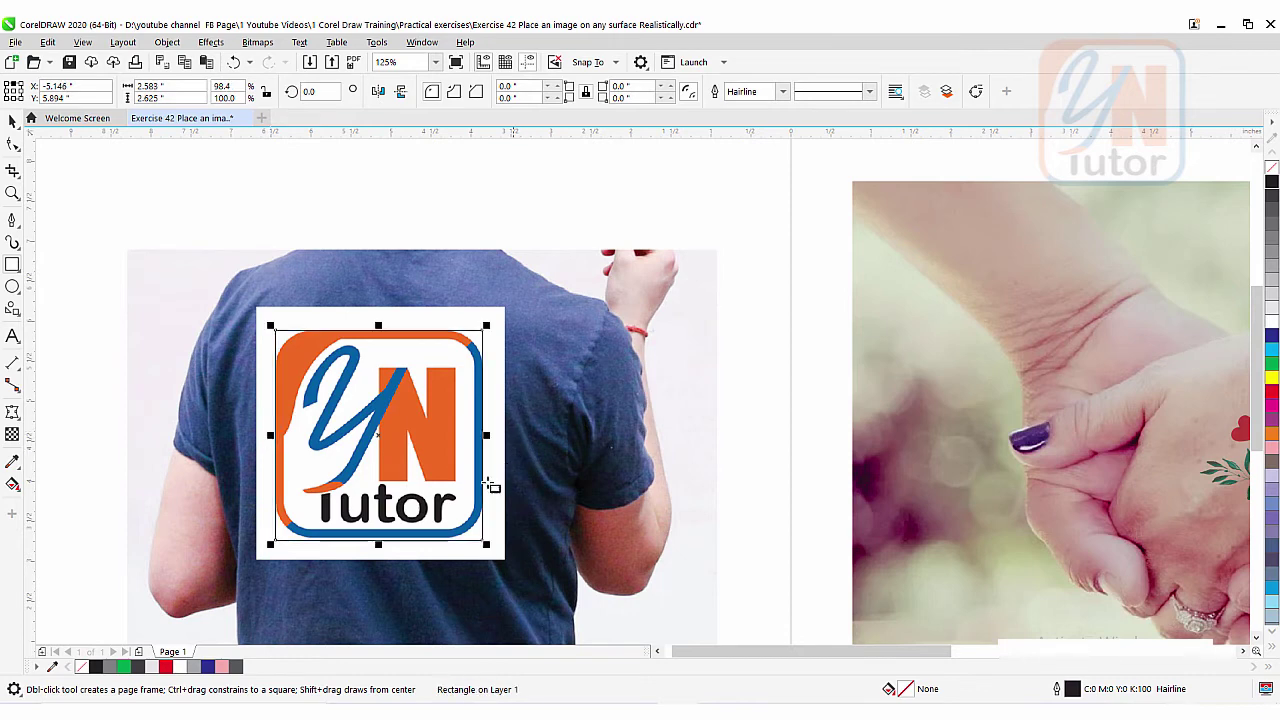
pyautogui.moveTo(378, 546); pyautogui.dragTo(392, 544)
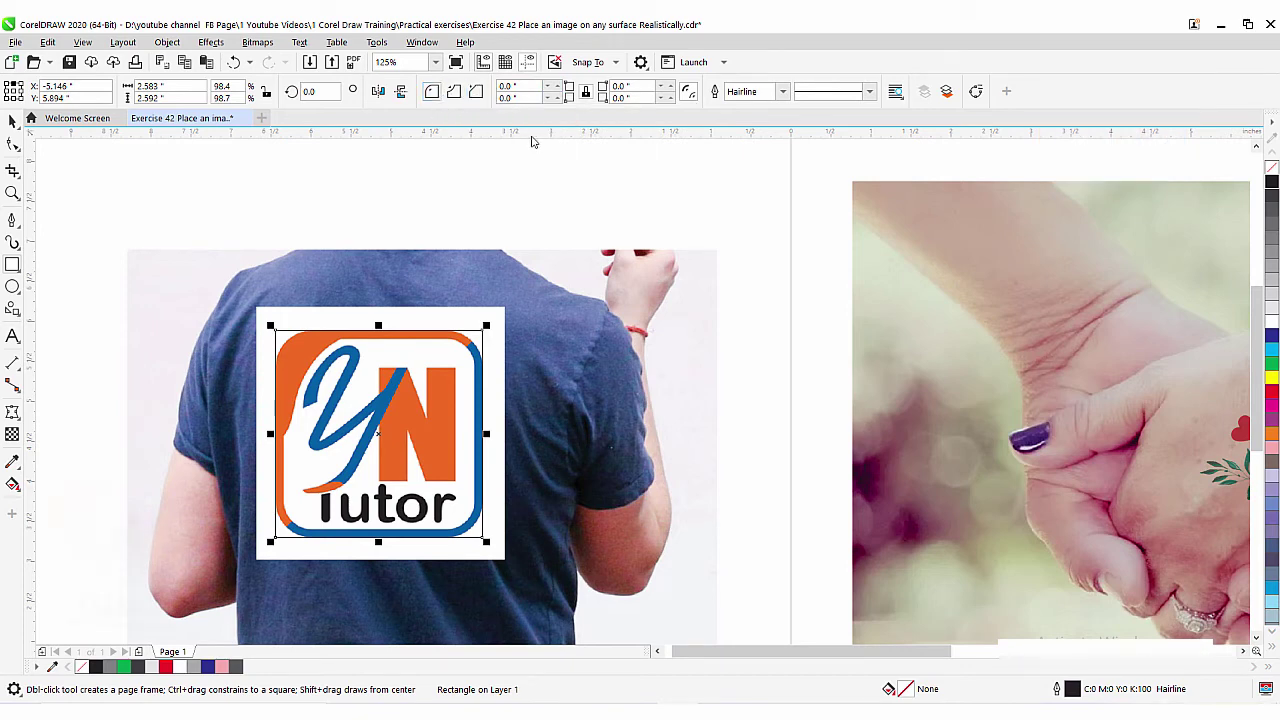
# - Round the rectangle's corners to 0.48 in to match the logo's border
pyautogui.click(556, 85)
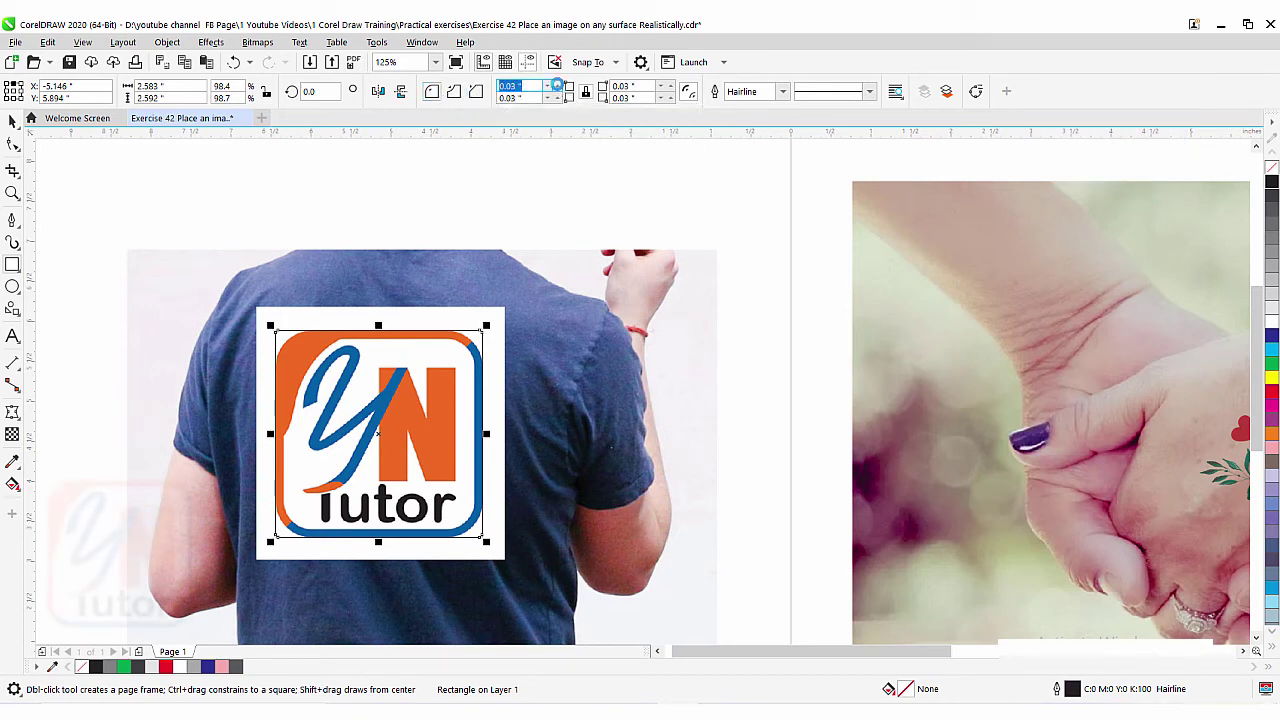
pyautogui.click(557, 85)
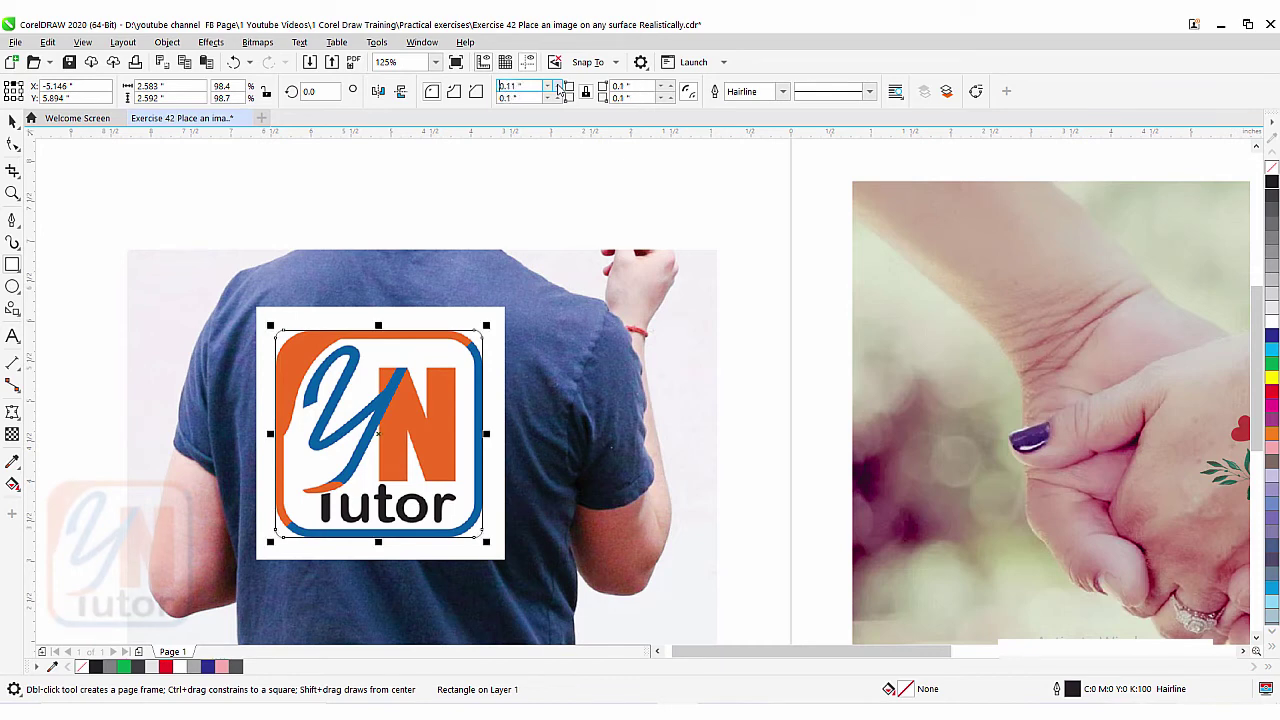
pyautogui.click(557, 86)
pyautogui.click(557, 86)
pyautogui.click(557, 85)
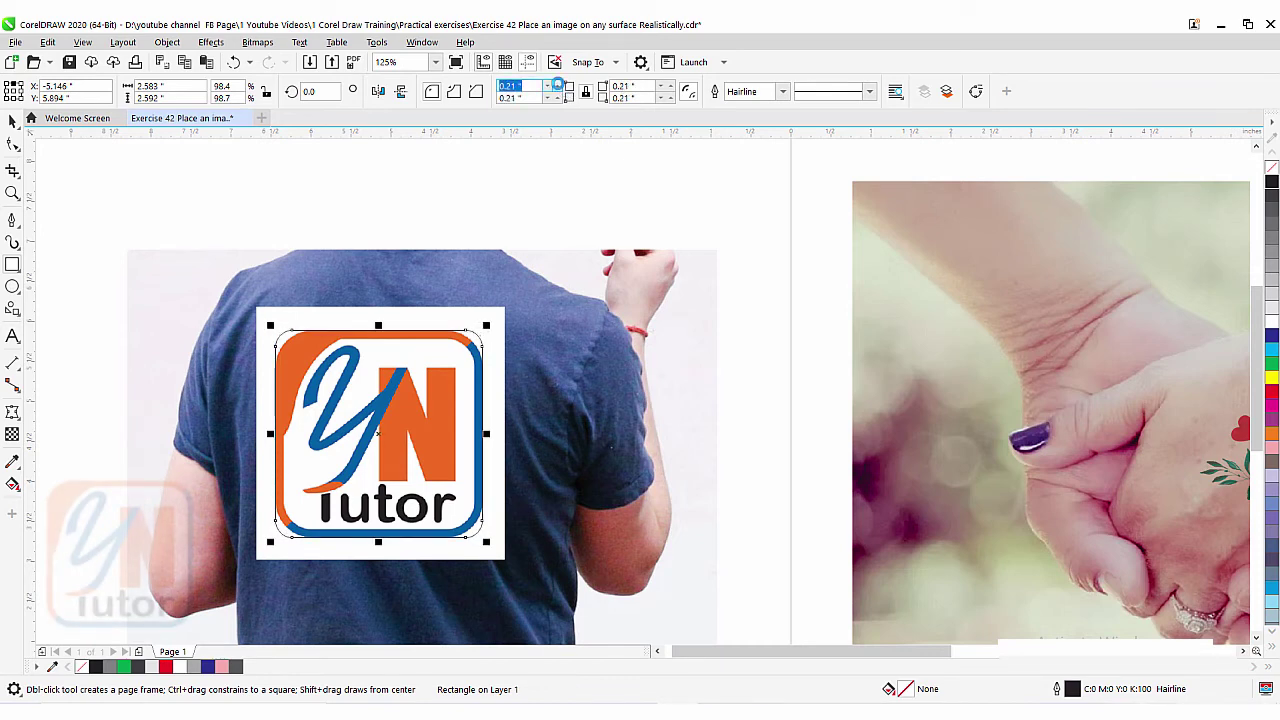
pyautogui.click(557, 85)
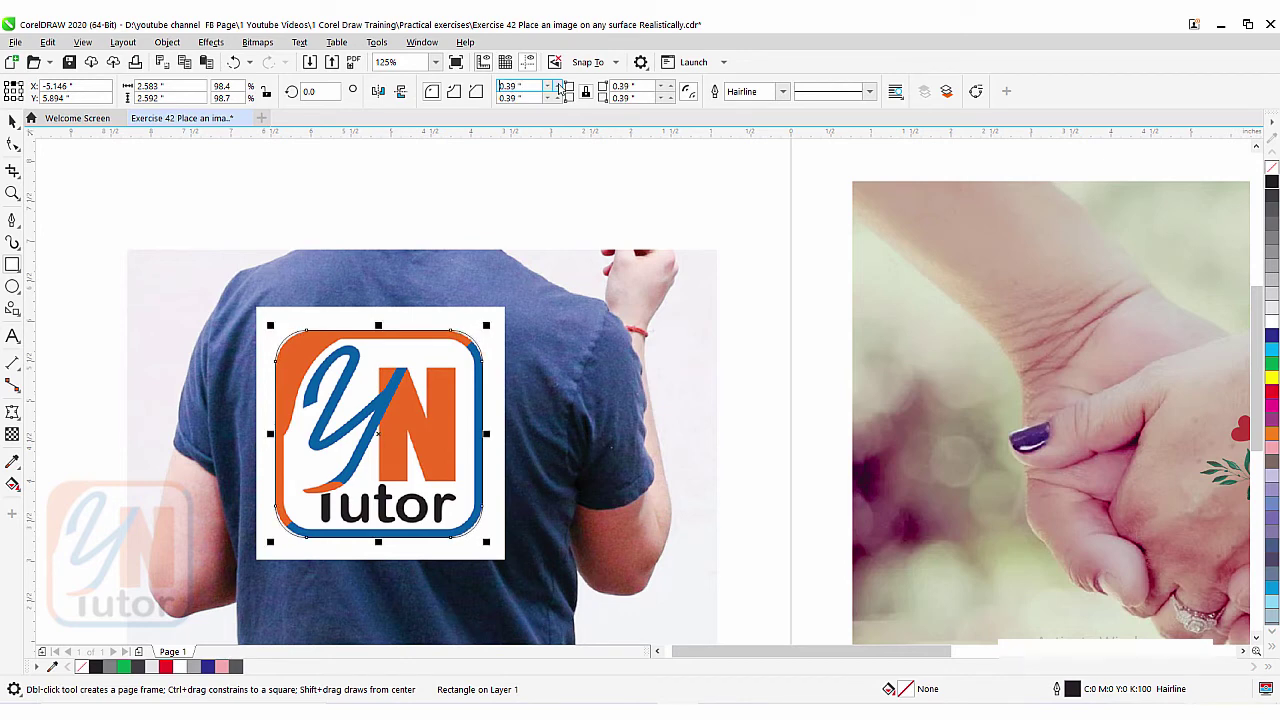
pyautogui.click(558, 86)
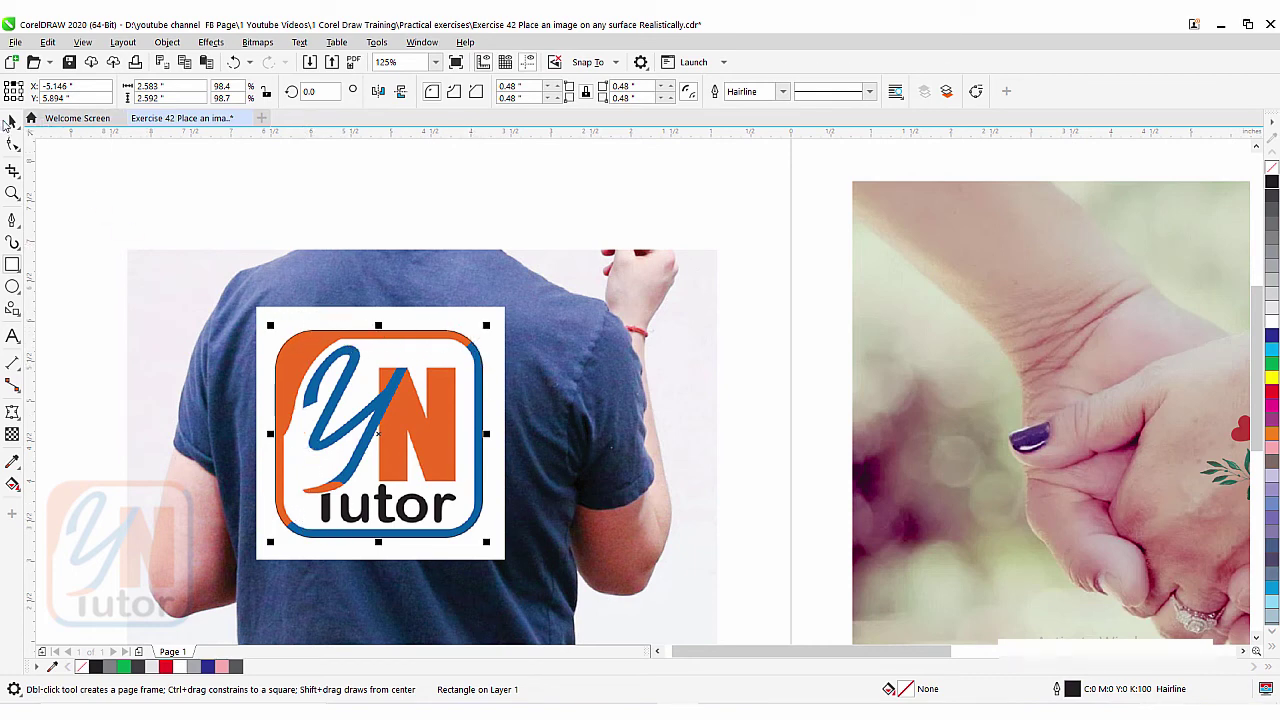
pyautogui.click(12, 120)
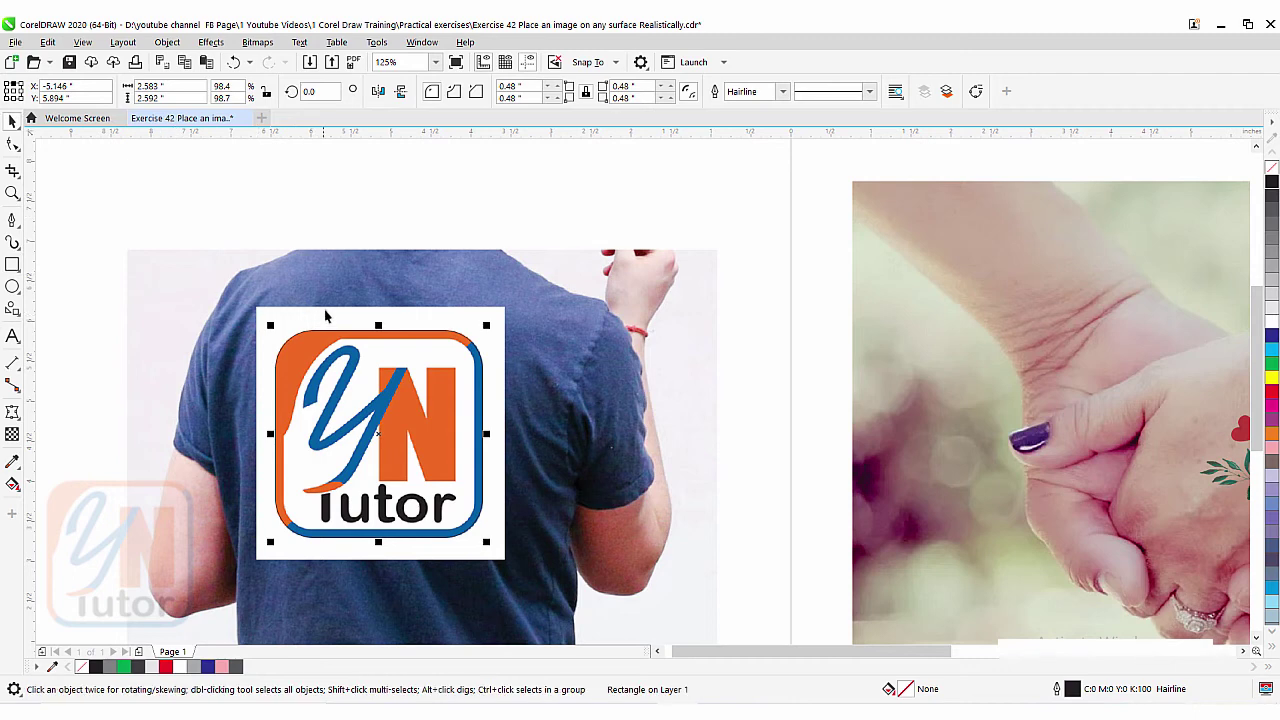
# - PowerClip the YN Tutor logo image inside the rounded rectangle
pyautogui.click(284, 311)
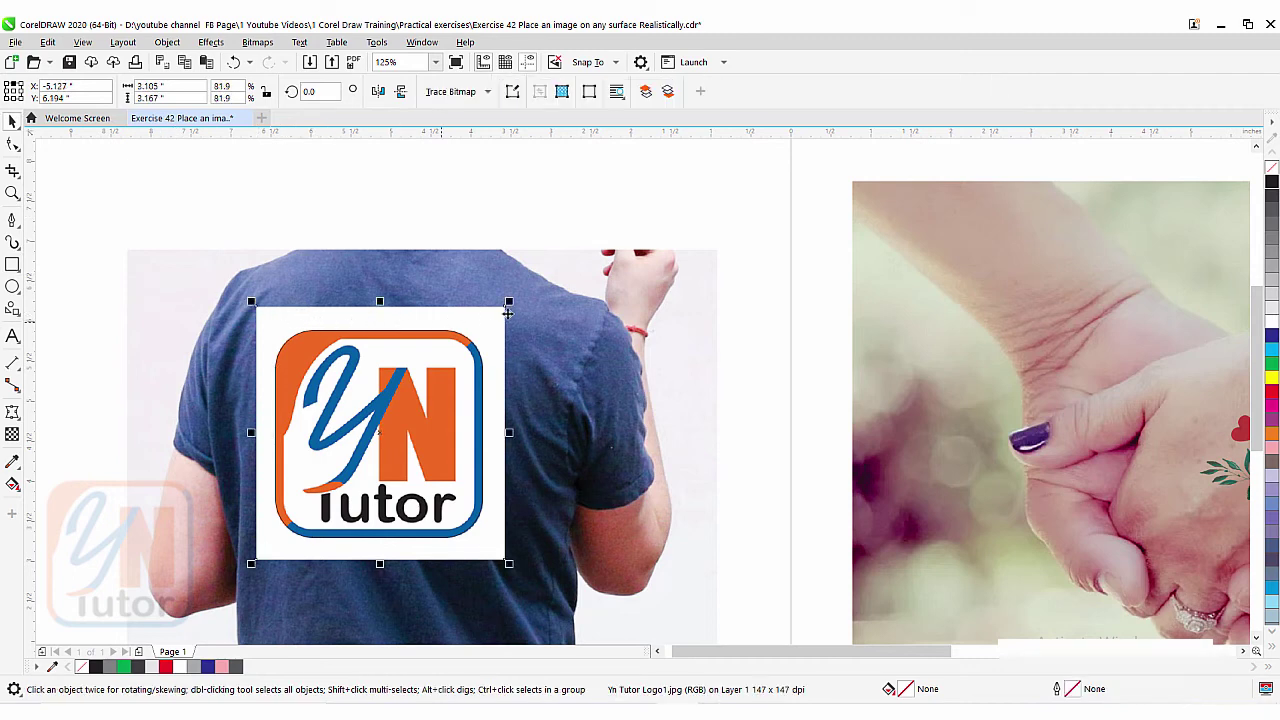
pyautogui.rightClick(341, 315)
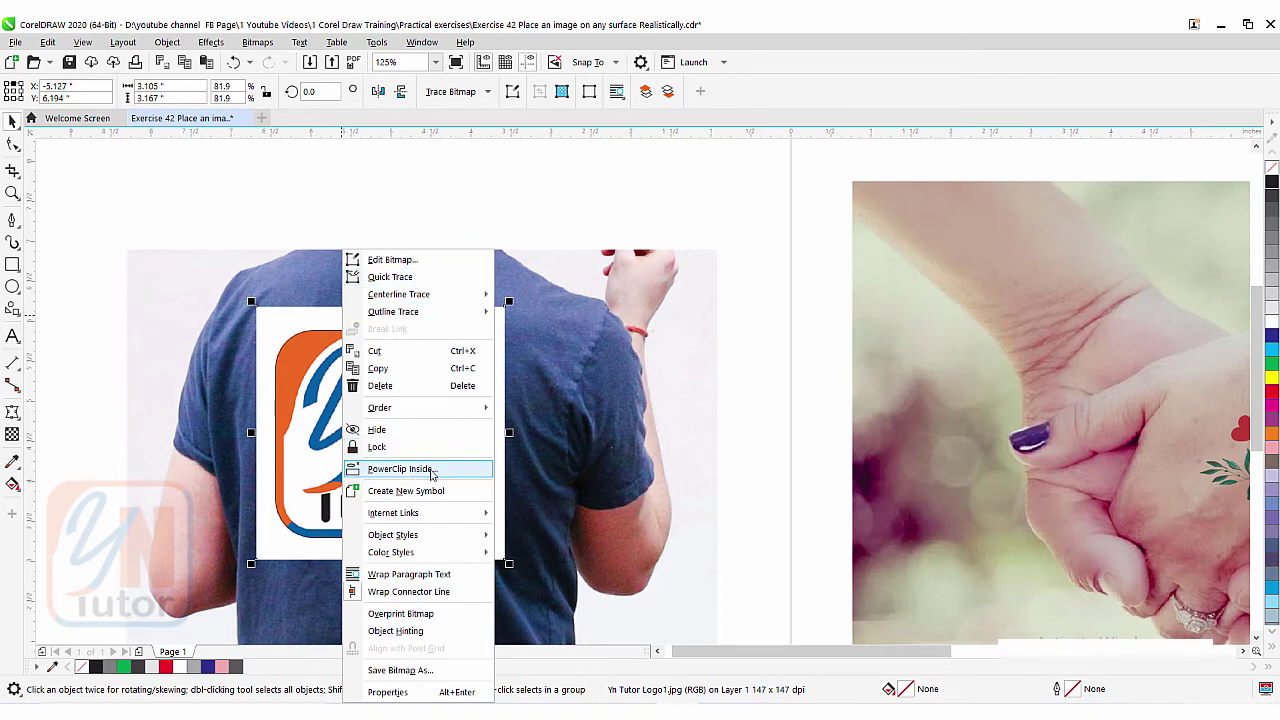
pyautogui.click(400, 469)
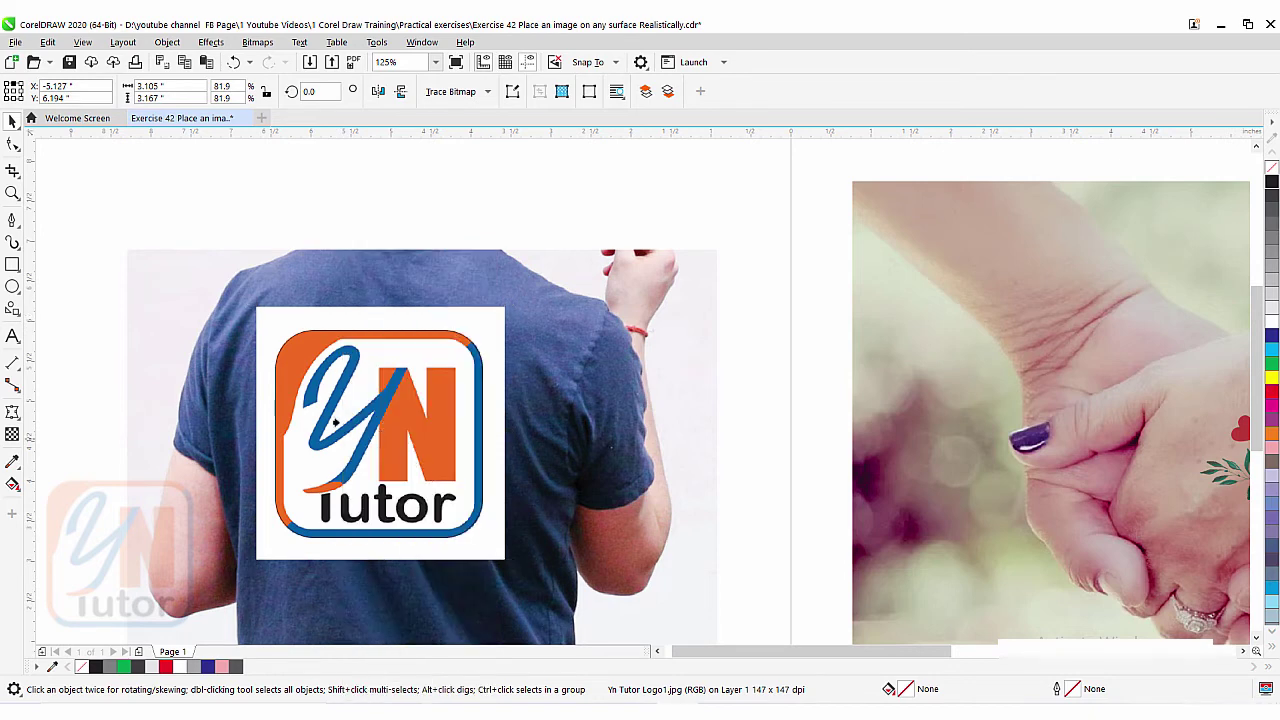
pyautogui.click(297, 360)
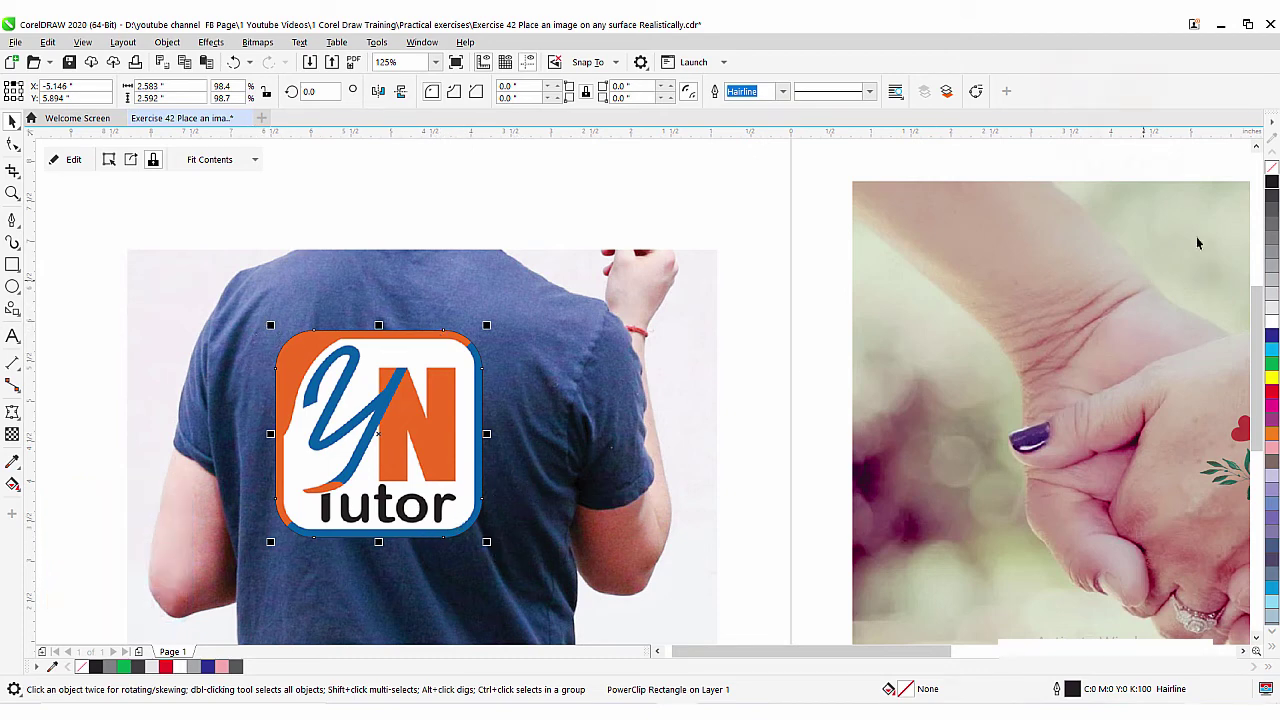
# - Remove the clipped logo's outline and convert it to a 300 dpi bitmap
pyautogui.rightClick(1271, 167)
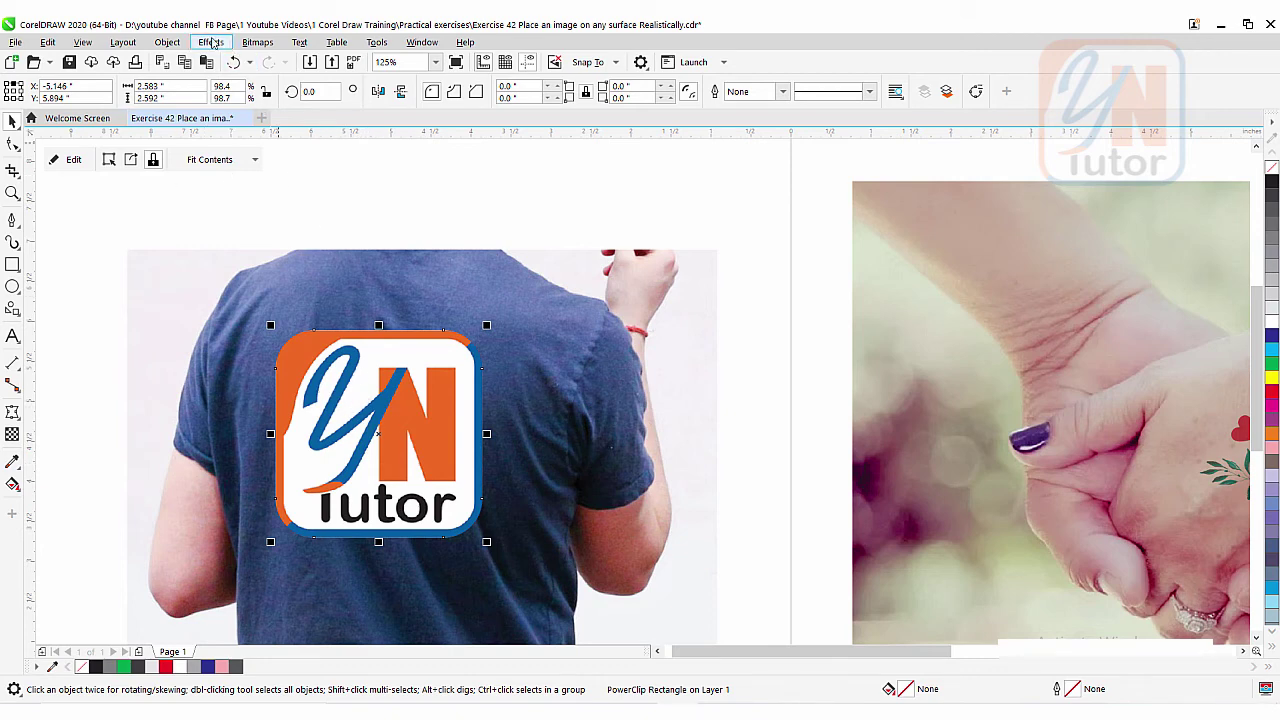
pyautogui.click(255, 43)
pyautogui.click(290, 61)
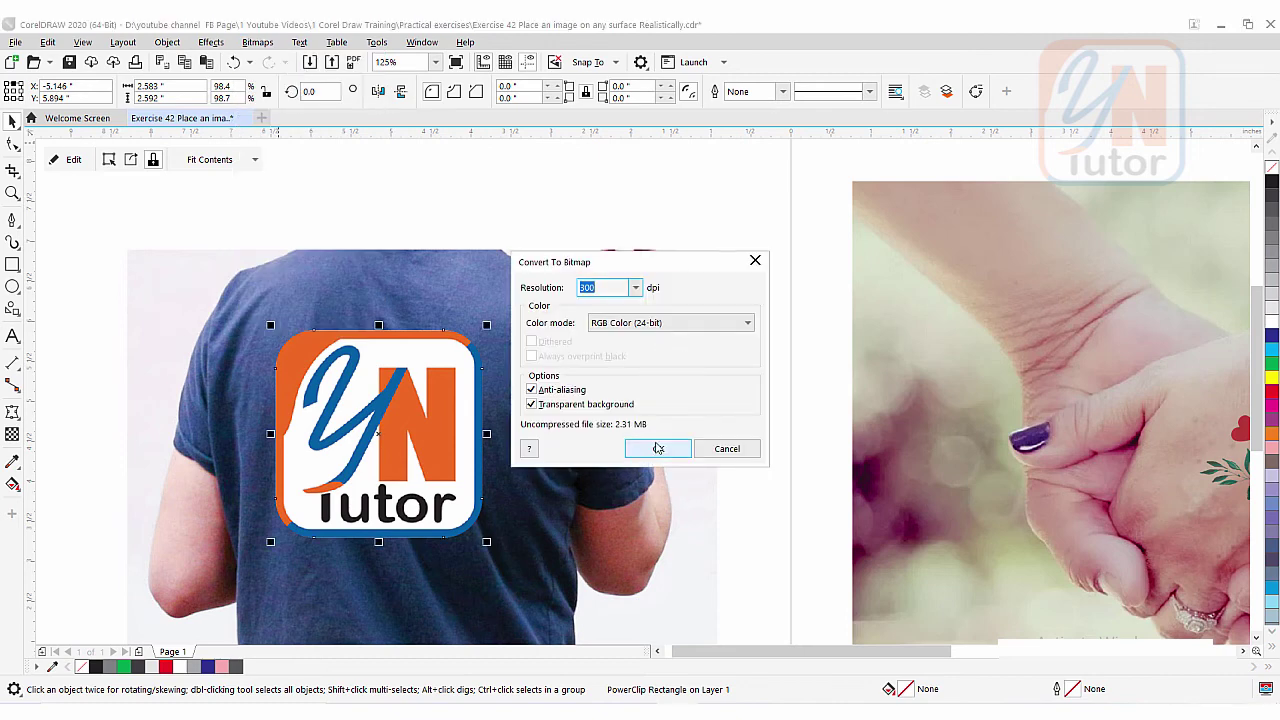
pyautogui.click(658, 450)
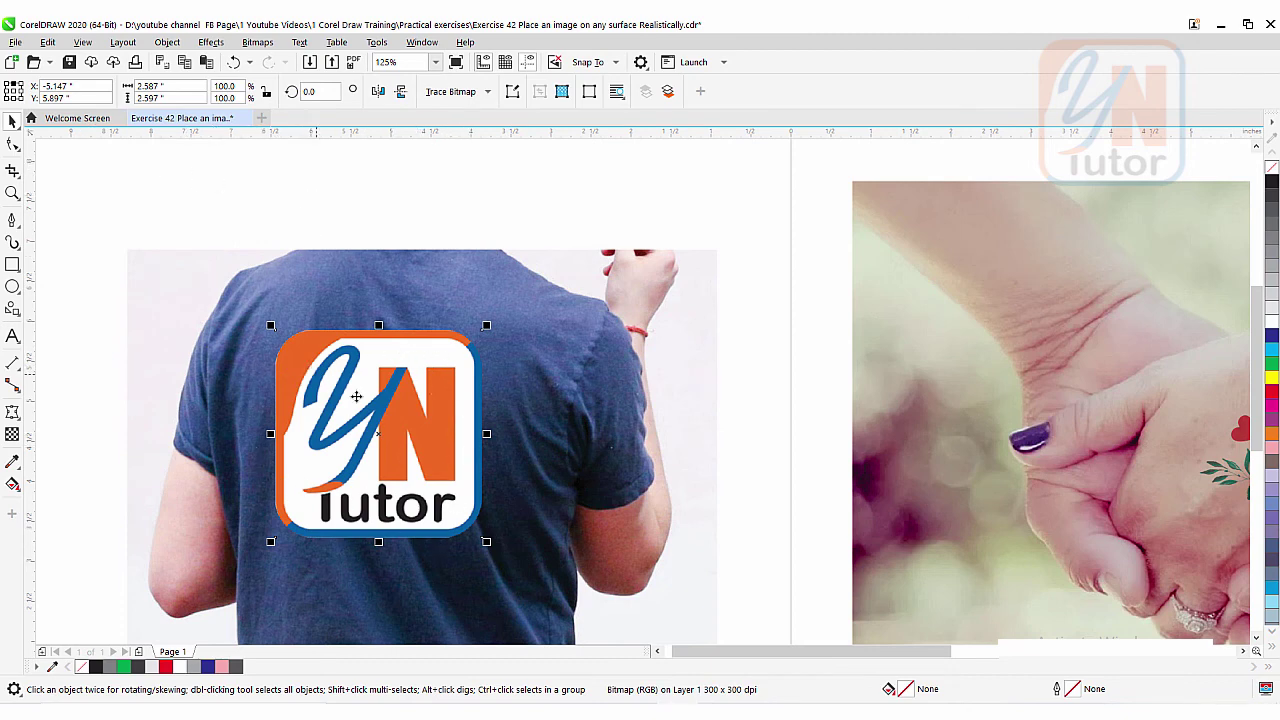
# - Shrink the logo to 2.477 x 2.344 in and shift it slightly right
pyautogui.moveTo(486, 325); pyautogui.dragTo(466, 345)
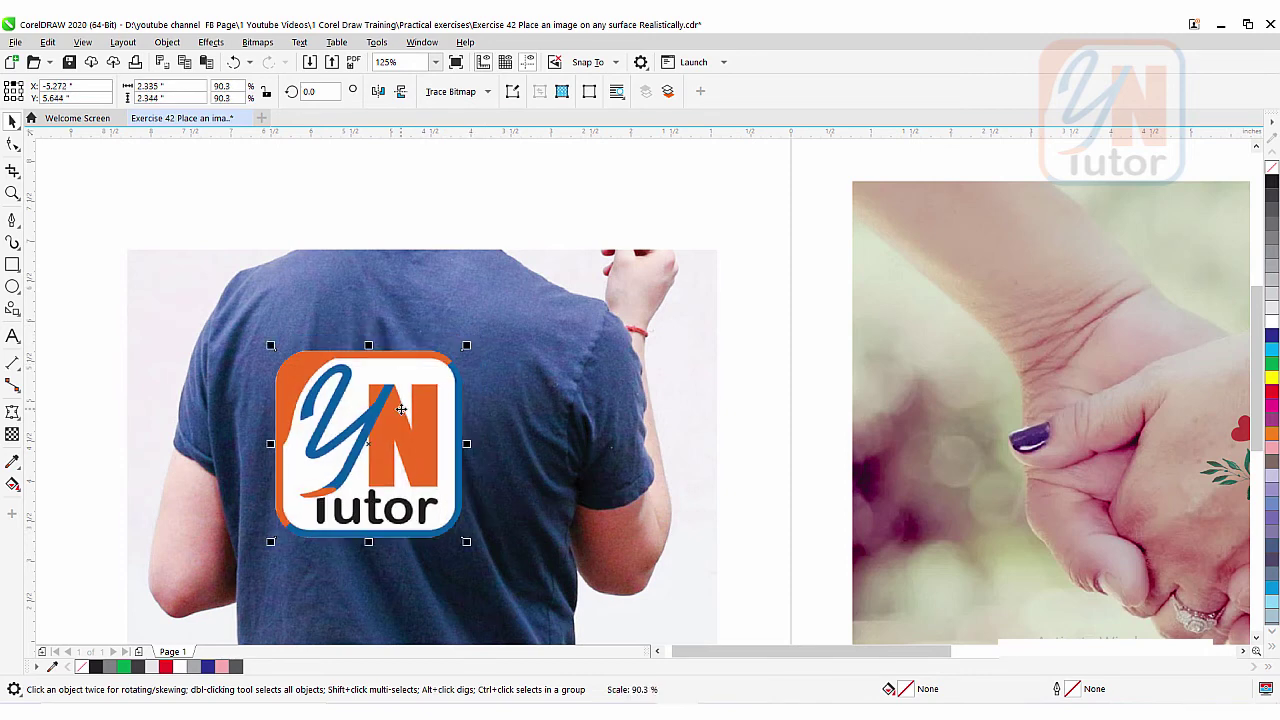
pyautogui.moveTo(400, 408); pyautogui.dragTo(431, 411)
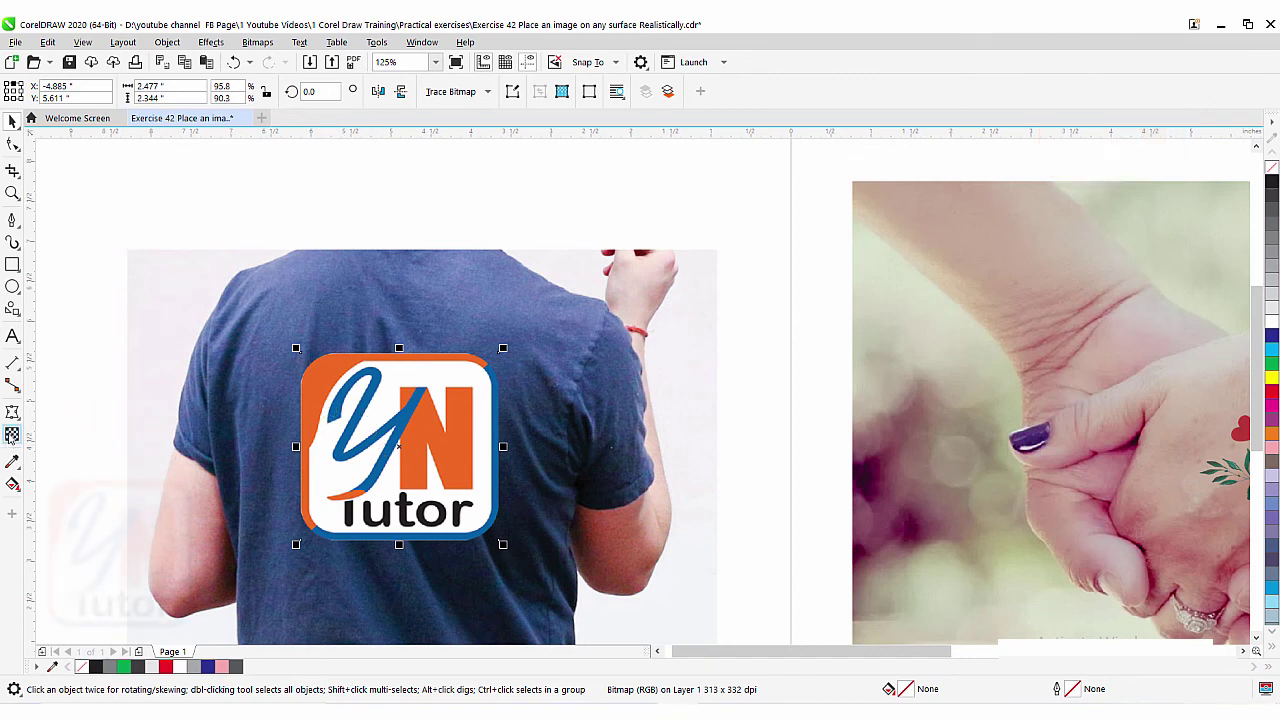
pyautogui.click(12, 435)
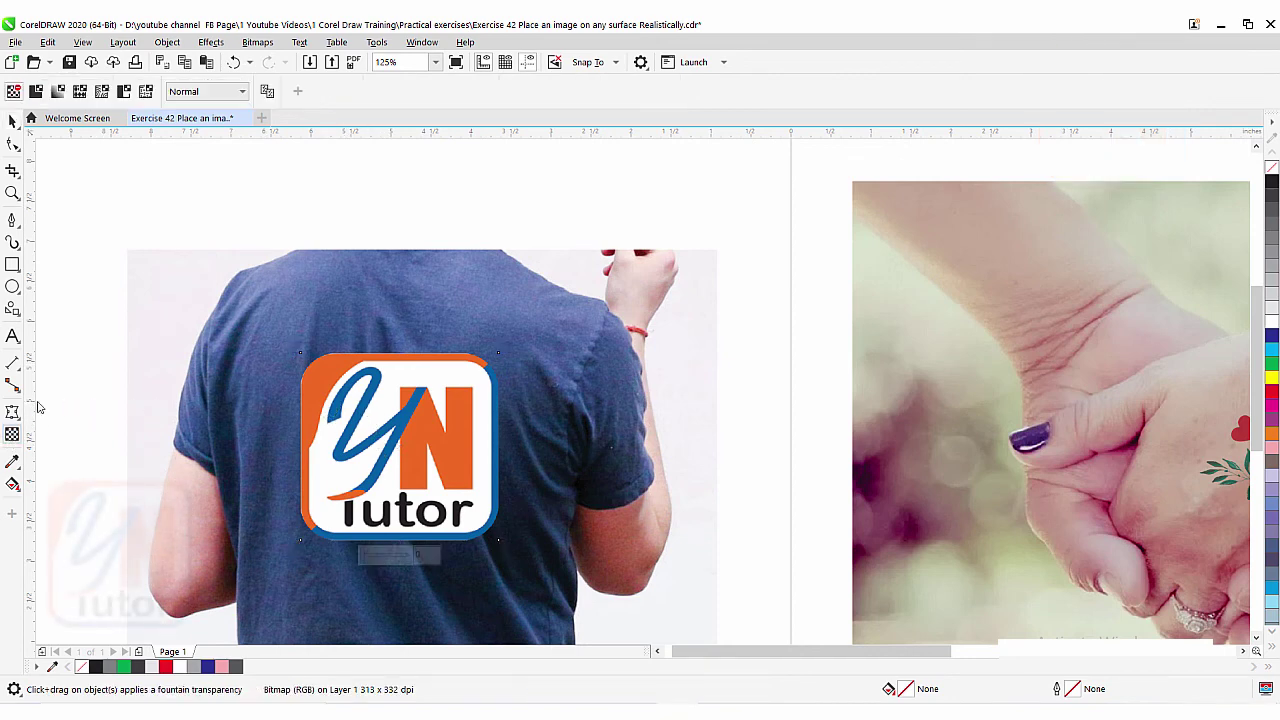
# - Try Multiply, then set the logo's transparency blend mode to Overlay
pyautogui.click(208, 92)
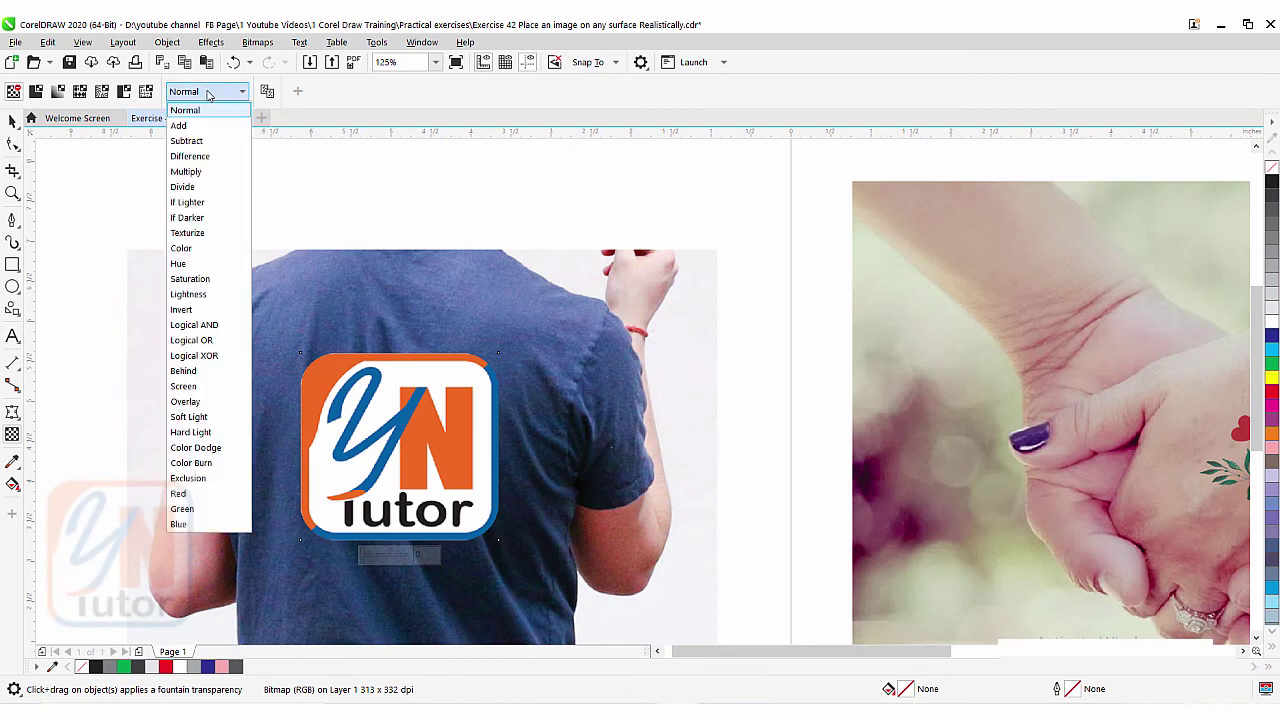
pyautogui.click(200, 172)
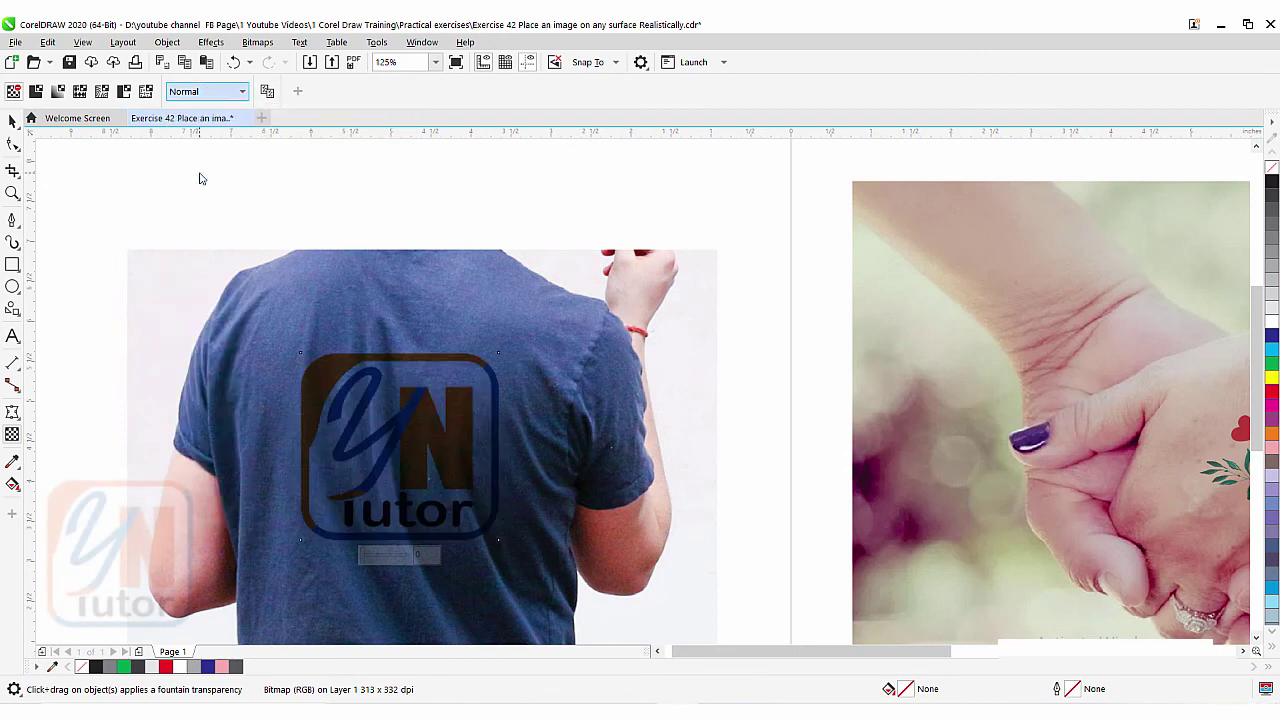
pyautogui.click(240, 93)
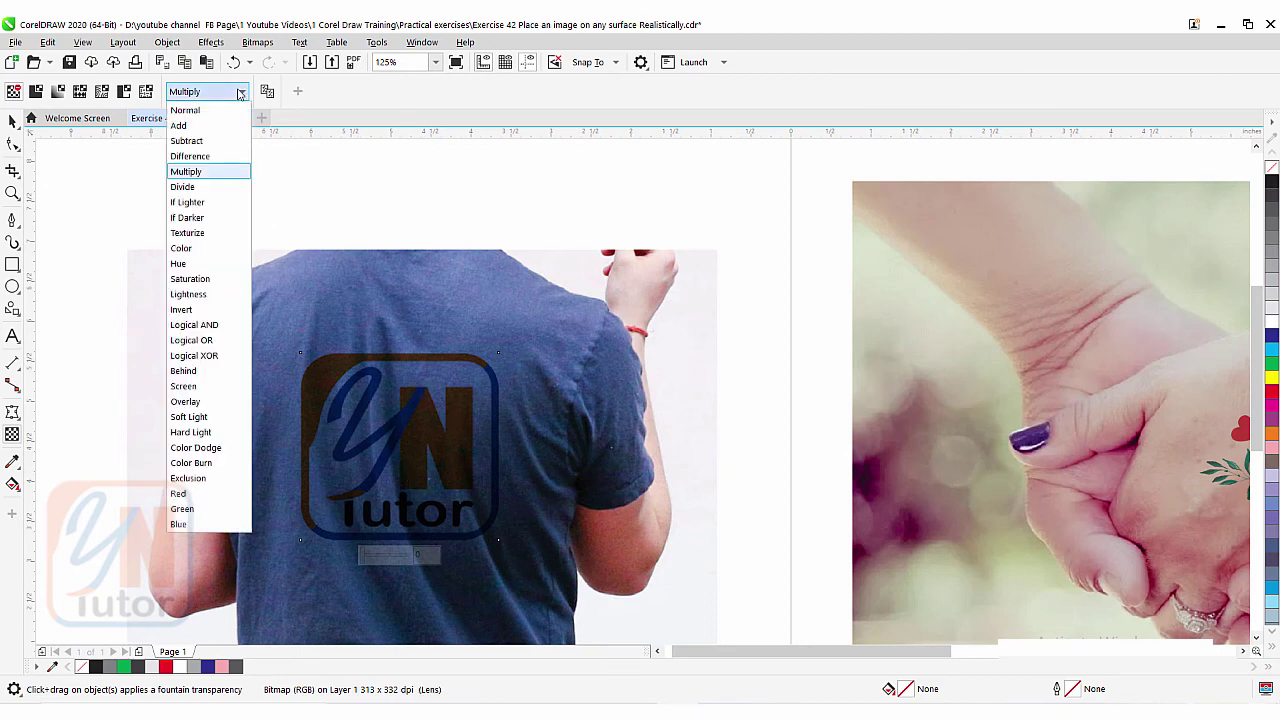
pyautogui.click(202, 404)
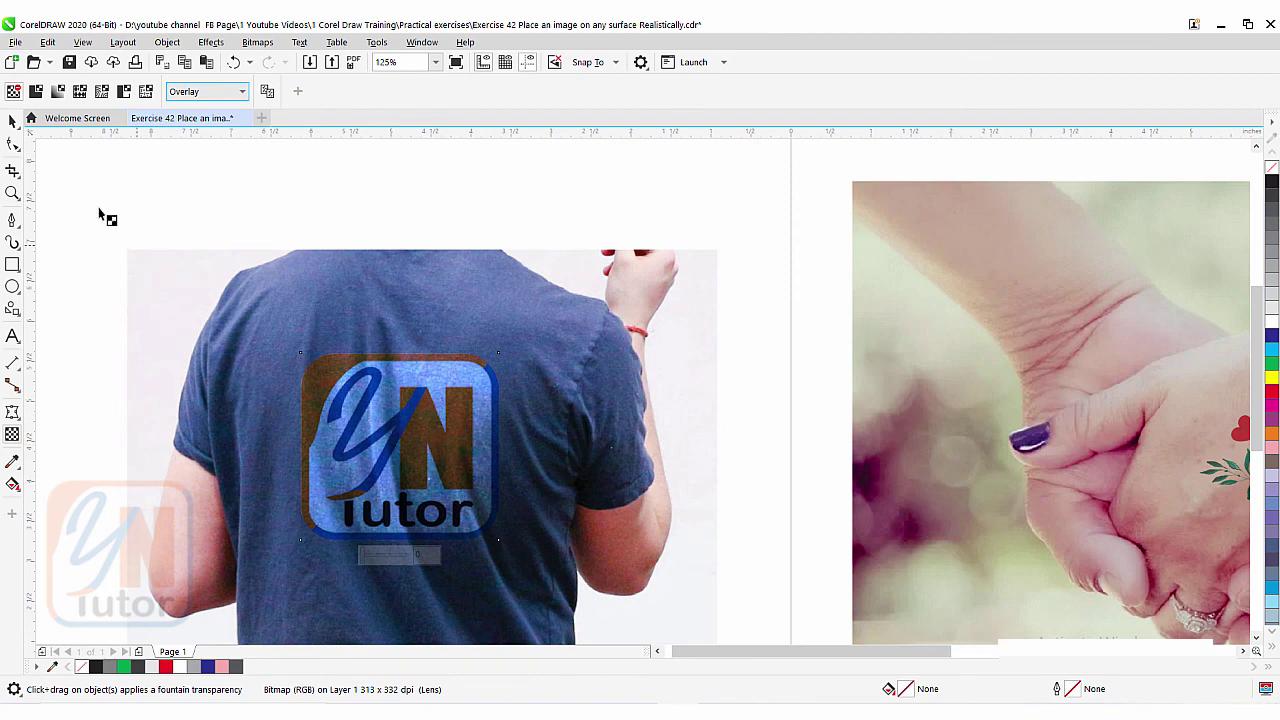
pyautogui.click(13, 121)
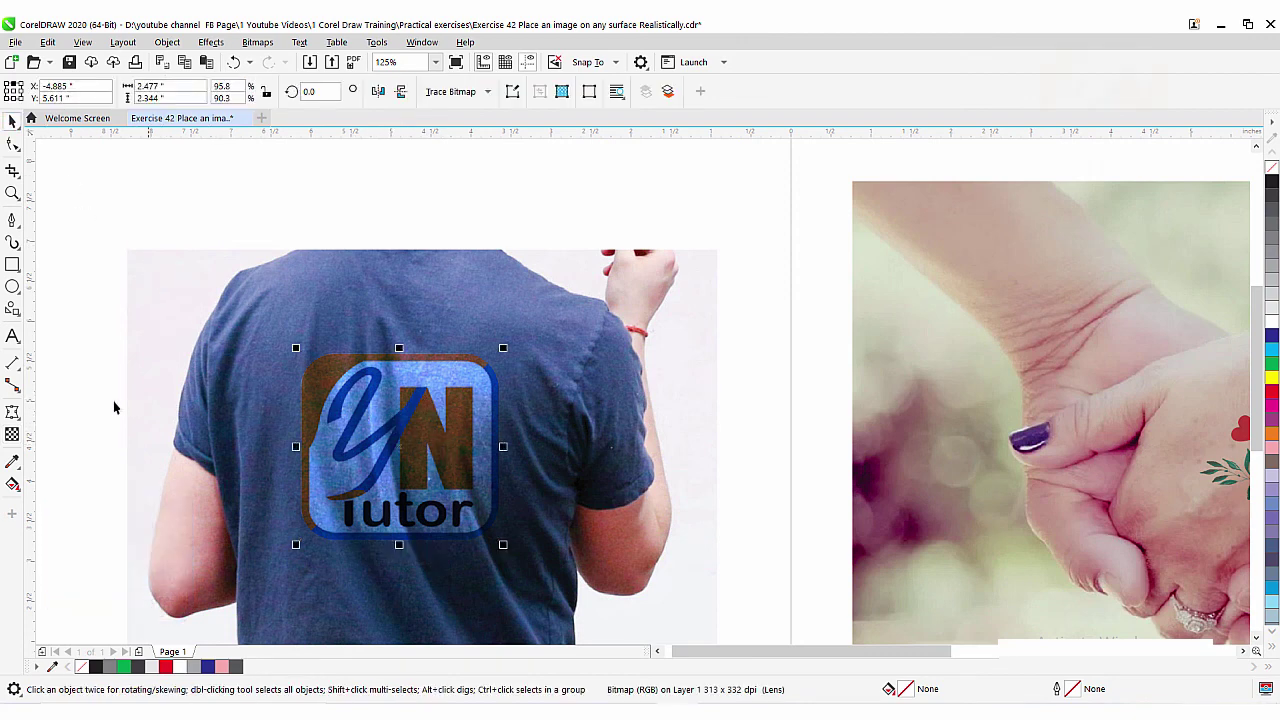
# - Envelope-warp the logo's bottom-right, top, left and bottom-left nodes to follow the shirt's folds
pyautogui.click(12, 413)
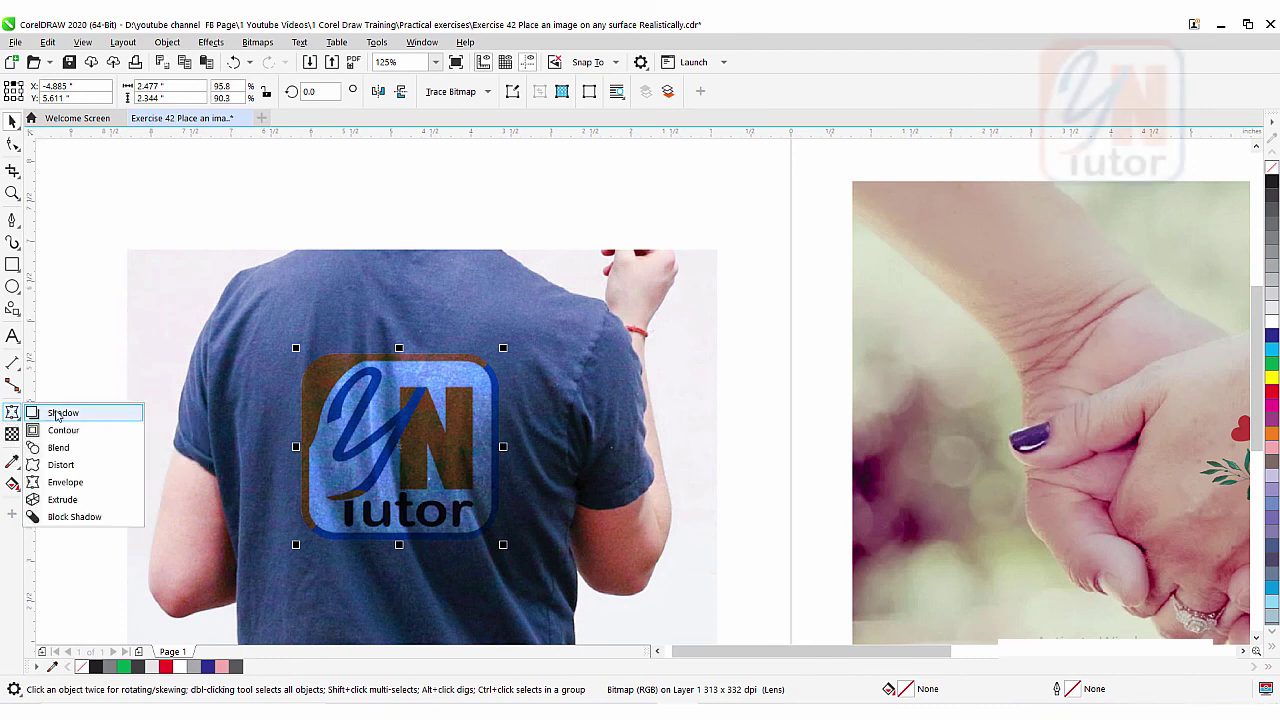
pyautogui.click(60, 482)
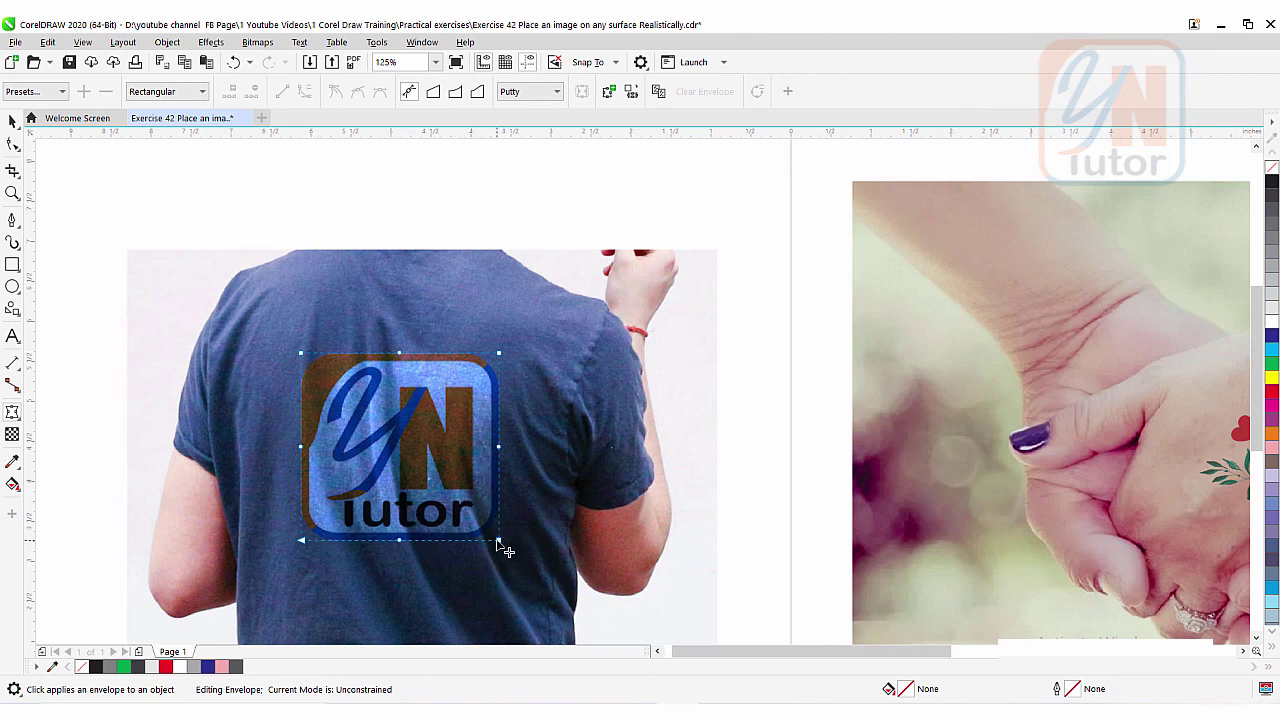
pyautogui.moveTo(499, 541); pyautogui.dragTo(517, 560)
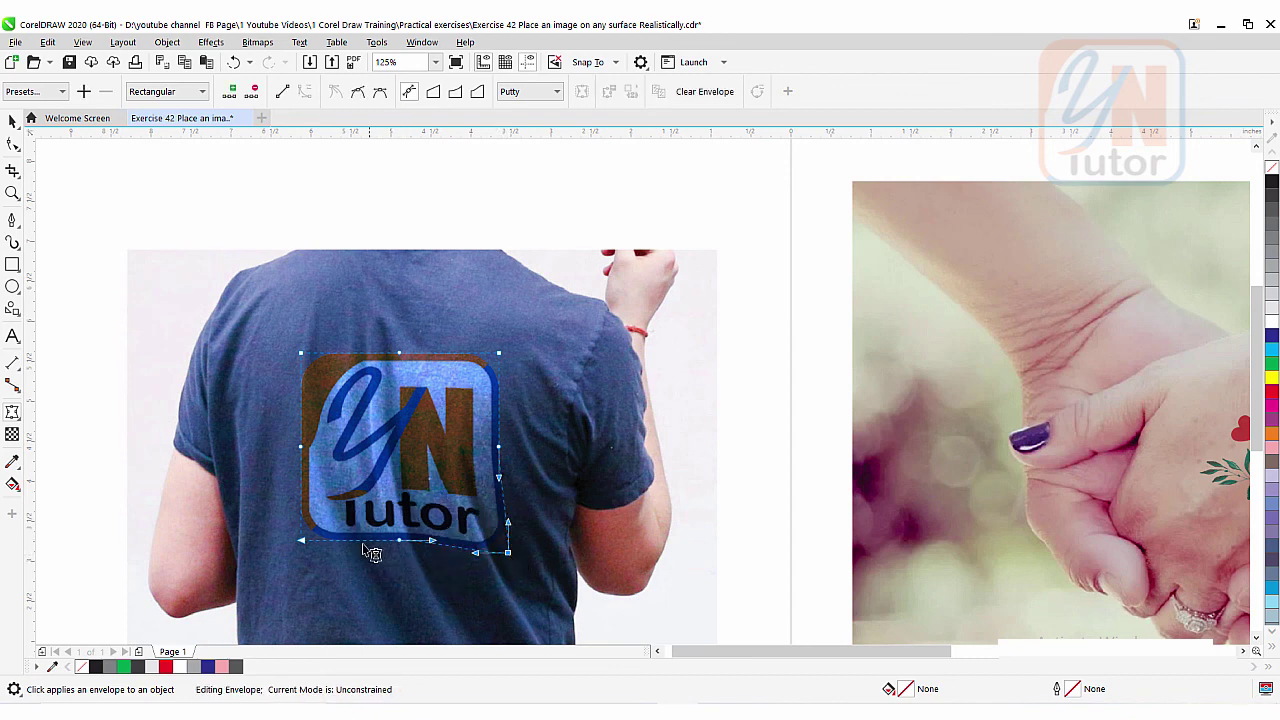
pyautogui.moveTo(401, 356); pyautogui.dragTo(399, 361)
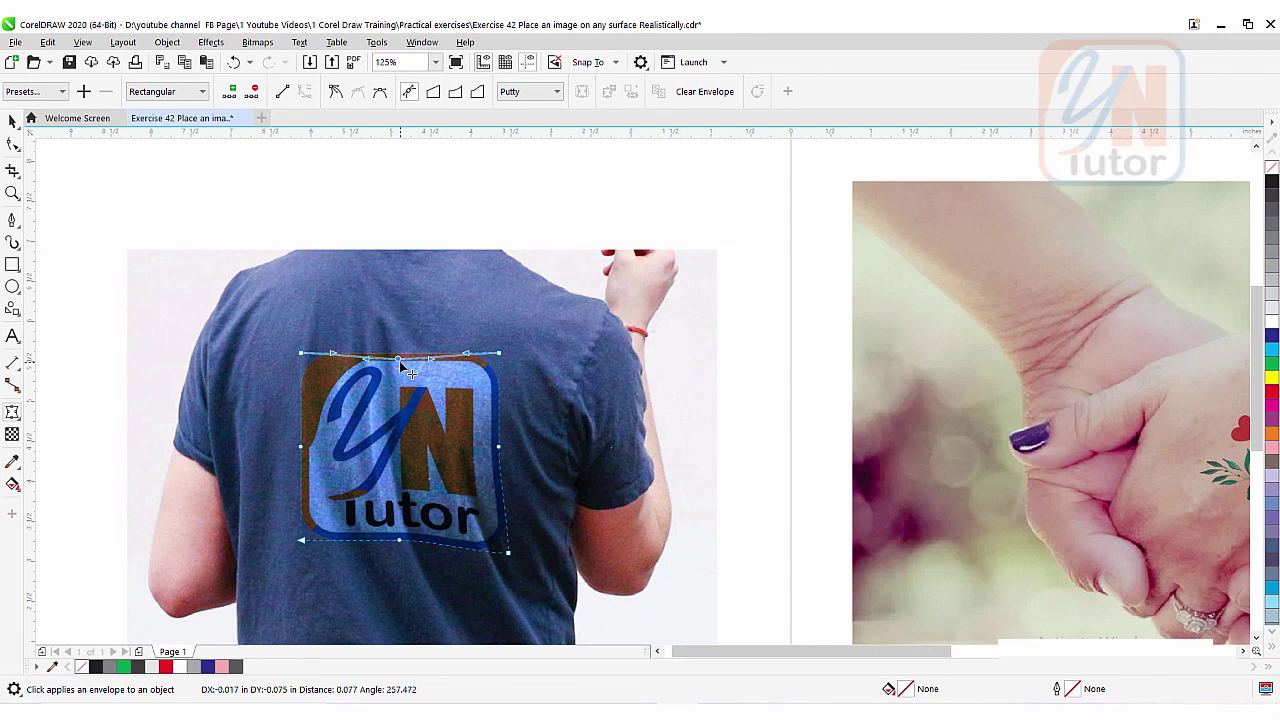
pyautogui.moveTo(303, 448); pyautogui.dragTo(306, 453)
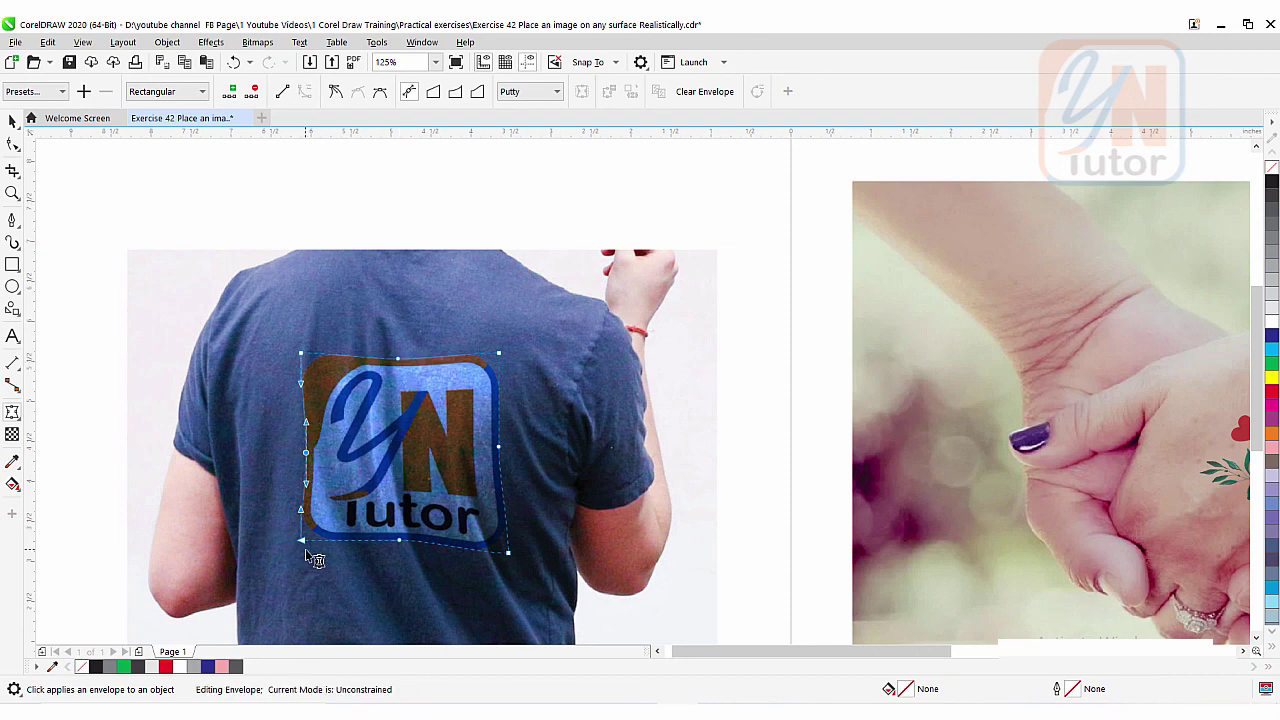
pyautogui.moveTo(302, 540); pyautogui.dragTo(306, 541)
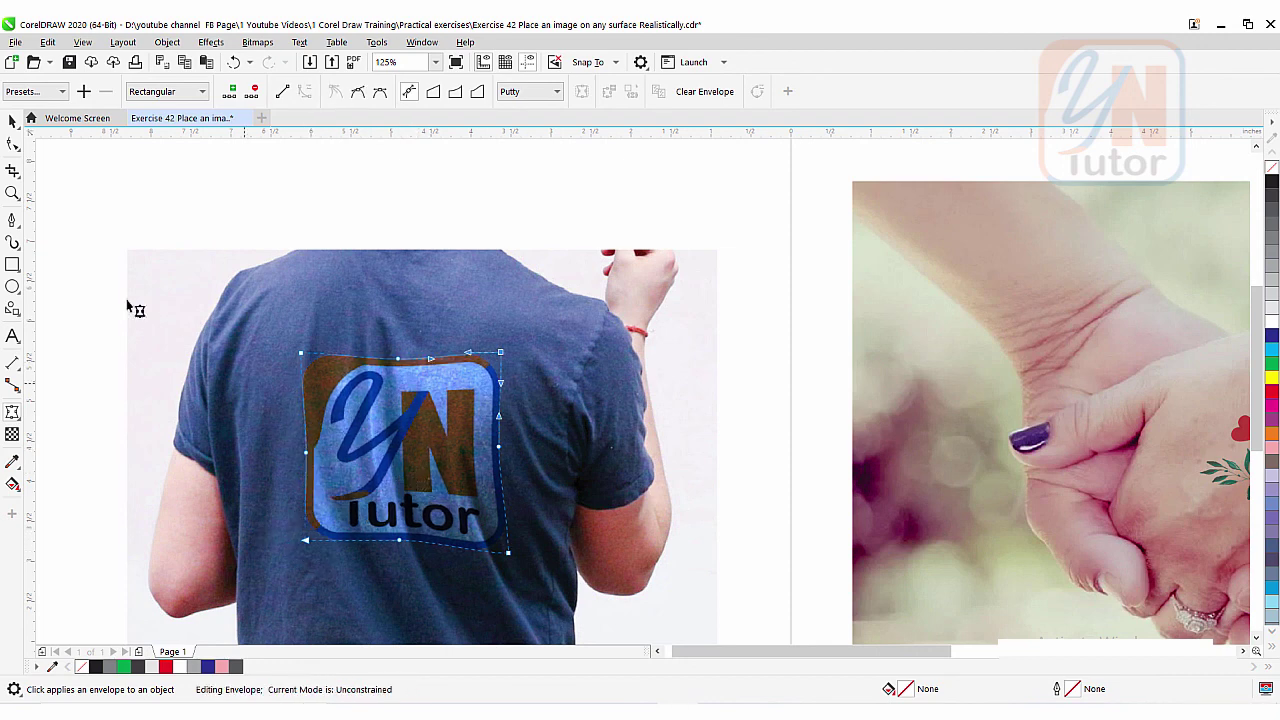
pyautogui.click(13, 121)
pyautogui.click(268, 221)
pyautogui.scroll(-2, 350, 332)
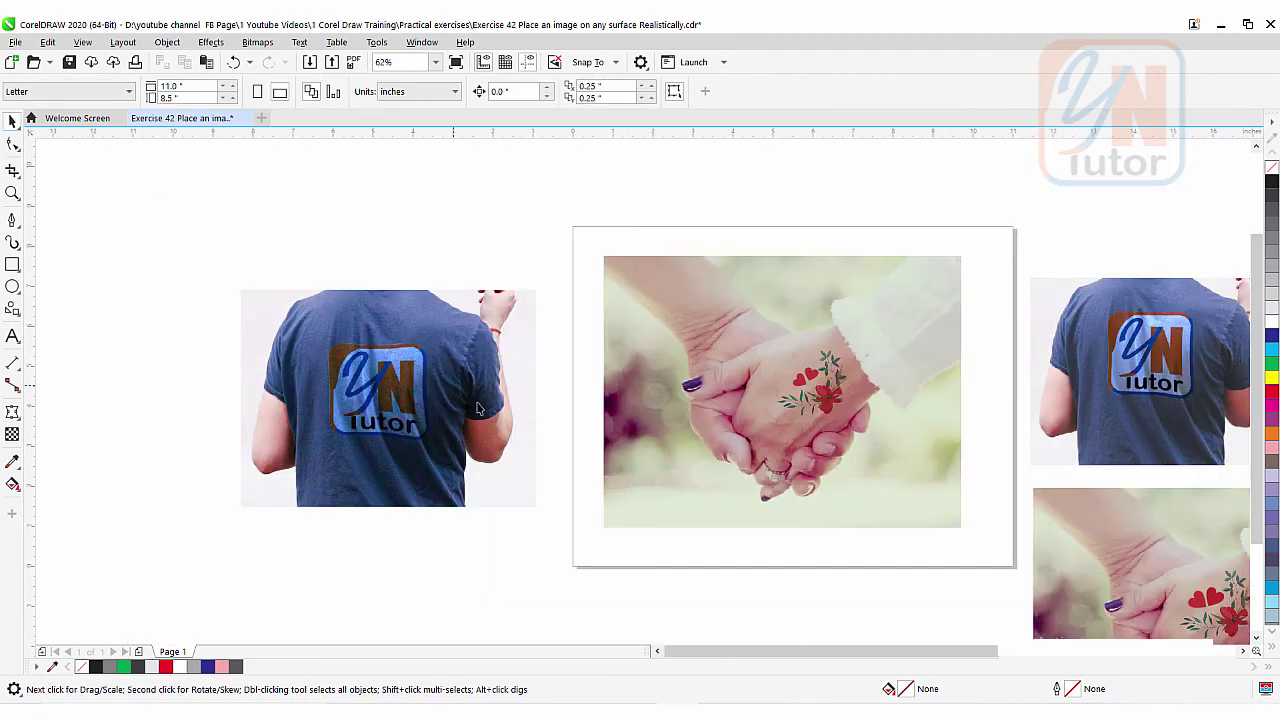